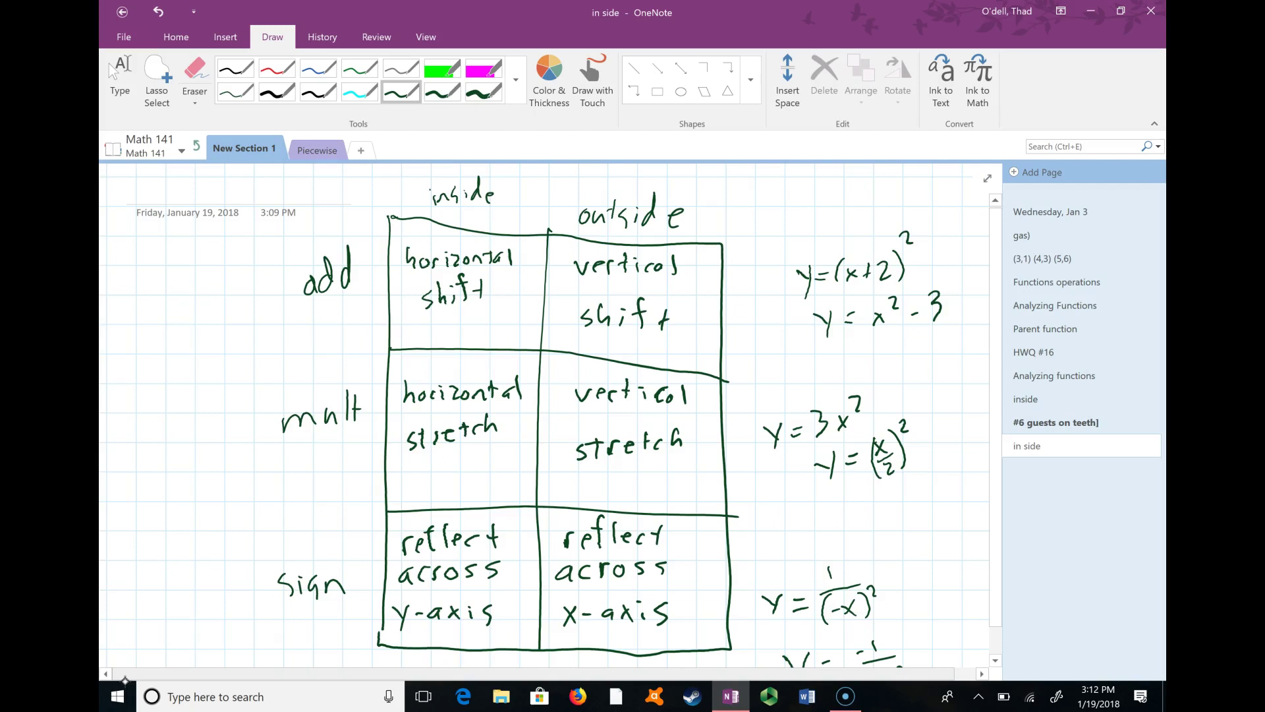
# Step: Stop inking and scroll down to the blank space below the grid's sign row
pyautogui.click(120, 80)
pyautogui.scroll(-5, 810, 466)
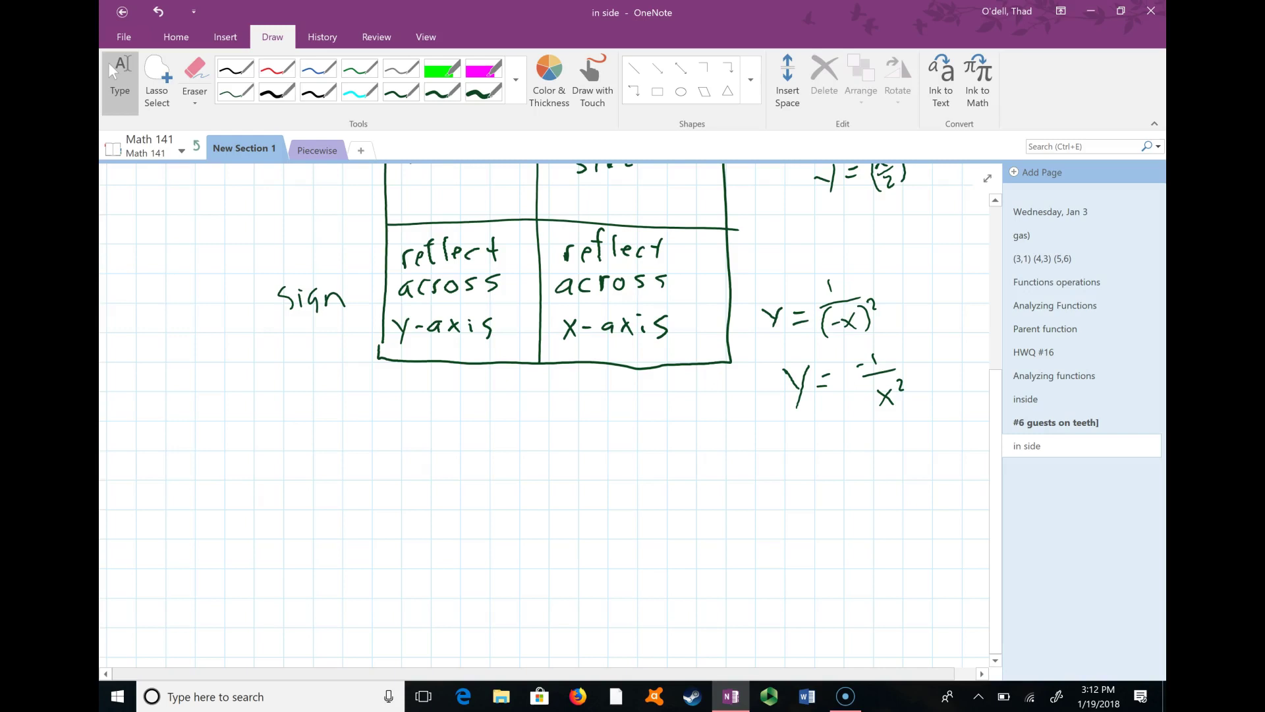
# Step: Handwrite the first column of parent functions: y = x, y = x² and y = |x|
pyautogui.moveTo(168, 464)
pyautogui.mouseDown()
pyautogui.moveTo(176, 500)
pyautogui.moveTo(202, 476)
pyautogui.mouseUp()
pyautogui.moveTo(219, 462); pyautogui.dragTo(233, 479)
pyautogui.moveTo(232, 461); pyautogui.dragTo(219, 481)
pyautogui.moveTo(159, 526)
pyautogui.mouseDown()
pyautogui.moveTo(169, 561)
pyautogui.moveTo(197, 536)
pyautogui.mouseUp()
pyautogui.moveTo(184, 547); pyautogui.dragTo(224, 548)
pyautogui.moveTo(224, 526)
pyautogui.mouseDown()
pyautogui.moveTo(211, 550)
pyautogui.moveTo(242, 525)
pyautogui.mouseUp()
pyautogui.moveTo(154, 596)
pyautogui.mouseDown()
pyautogui.moveTo(164, 622)
pyautogui.moveTo(191, 592)
pyautogui.mouseUp()
pyautogui.moveTo(181, 605); pyautogui.dragTo(199, 610)
pyautogui.moveTo(212, 592)
pyautogui.mouseDown()
pyautogui.moveTo(226, 609)
pyautogui.moveTo(215, 611)
pyautogui.mouseUp()
pyautogui.moveTo(242, 583); pyautogui.dragTo(244, 605)
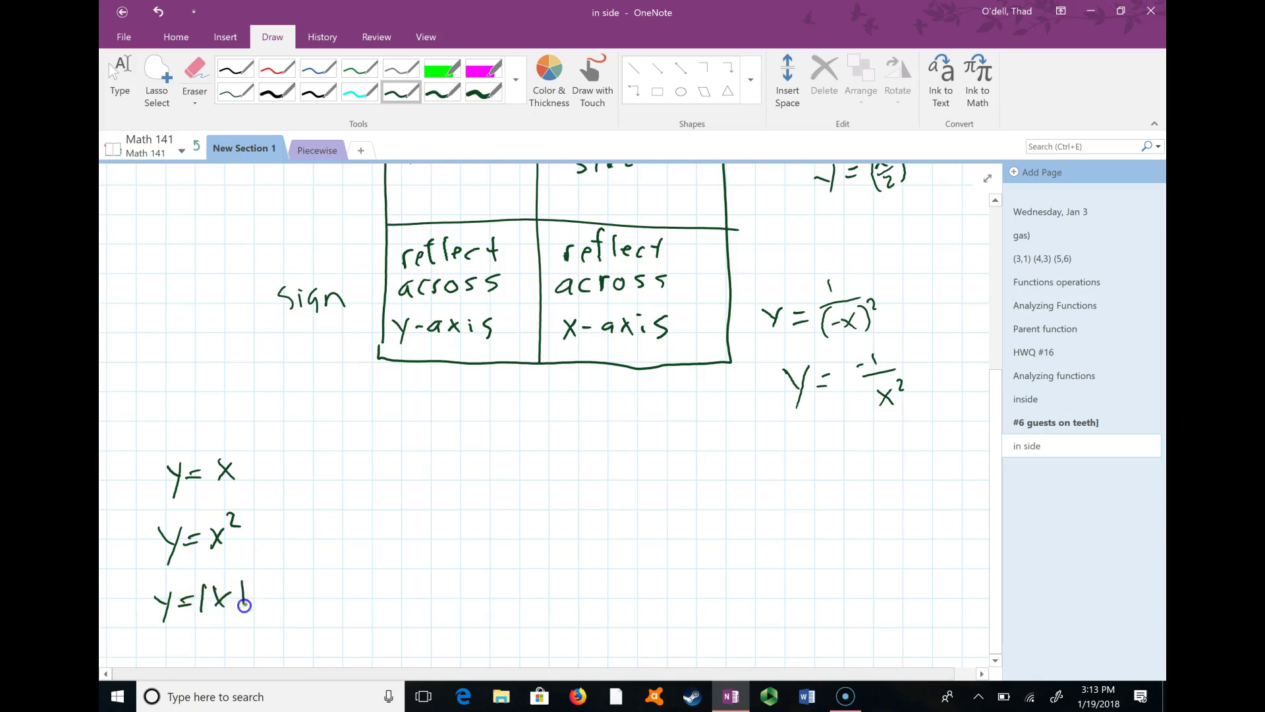
# Step: Handwrite a second column: y = √x, y = 1/x and y = 1/x²
pyautogui.moveTo(292, 465); pyautogui.dragTo(303, 477)
pyautogui.moveTo(313, 464)
pyautogui.mouseDown()
pyautogui.moveTo(301, 494)
pyautogui.moveTo(330, 470)
pyautogui.mouseUp()
pyautogui.moveTo(319, 480)
pyautogui.mouseDown()
pyautogui.moveTo(380, 452)
pyautogui.moveTo(370, 483)
pyautogui.mouseUp()
pyautogui.moveTo(370, 463); pyautogui.dragTo(355, 485)
pyautogui.moveTo(300, 526)
pyautogui.mouseDown()
pyautogui.moveTo(309, 552)
pyautogui.moveTo(343, 530)
pyautogui.mouseUp()
pyautogui.moveTo(325, 538); pyautogui.dragTo(389, 520)
pyautogui.moveTo(381, 532)
pyautogui.mouseDown()
pyautogui.moveTo(369, 547)
pyautogui.moveTo(383, 547)
pyautogui.mouseUp()
pyautogui.moveTo(303, 596); pyautogui.dragTo(313, 606)
pyautogui.moveTo(321, 593)
pyautogui.mouseDown()
pyautogui.moveTo(311, 620)
pyautogui.moveTo(343, 594)
pyautogui.mouseUp()
pyautogui.moveTo(319, 604); pyautogui.dragTo(344, 602)
pyautogui.moveTo(381, 560)
pyautogui.mouseDown()
pyautogui.moveTo(382, 581)
pyautogui.moveTo(403, 583)
pyautogui.moveTo(375, 618)
pyautogui.mouseUp()
pyautogui.moveTo(394, 596); pyautogui.dragTo(404, 601)
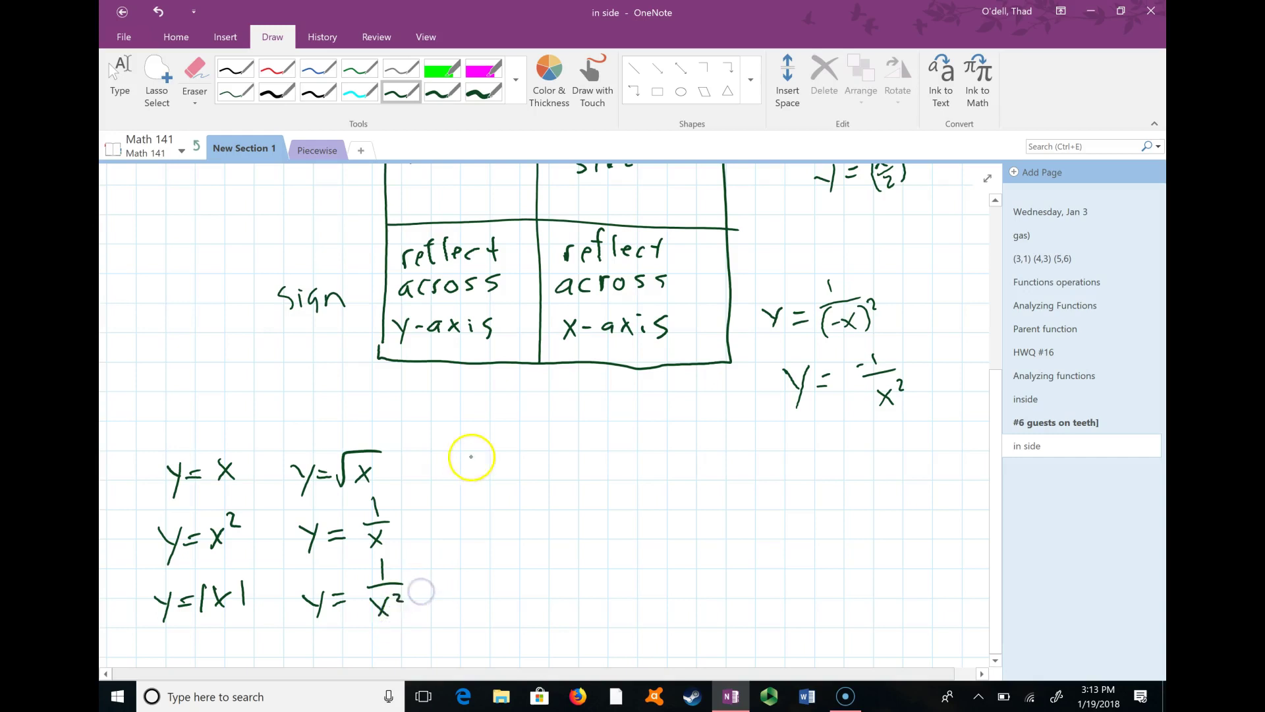
# Step: Handwrite a third column: y = ∛x, y = x³ and y = ⟦x⟧
pyautogui.moveTo(461, 449); pyautogui.dragTo(470, 481)
pyautogui.moveTo(489, 452); pyautogui.dragTo(500, 456)
pyautogui.moveTo(516, 440)
pyautogui.mouseDown()
pyautogui.moveTo(564, 409)
pyautogui.moveTo(516, 425)
pyautogui.moveTo(516, 441)
pyautogui.moveTo(552, 437)
pyautogui.mouseUp()
pyautogui.moveTo(554, 422); pyautogui.dragTo(545, 429)
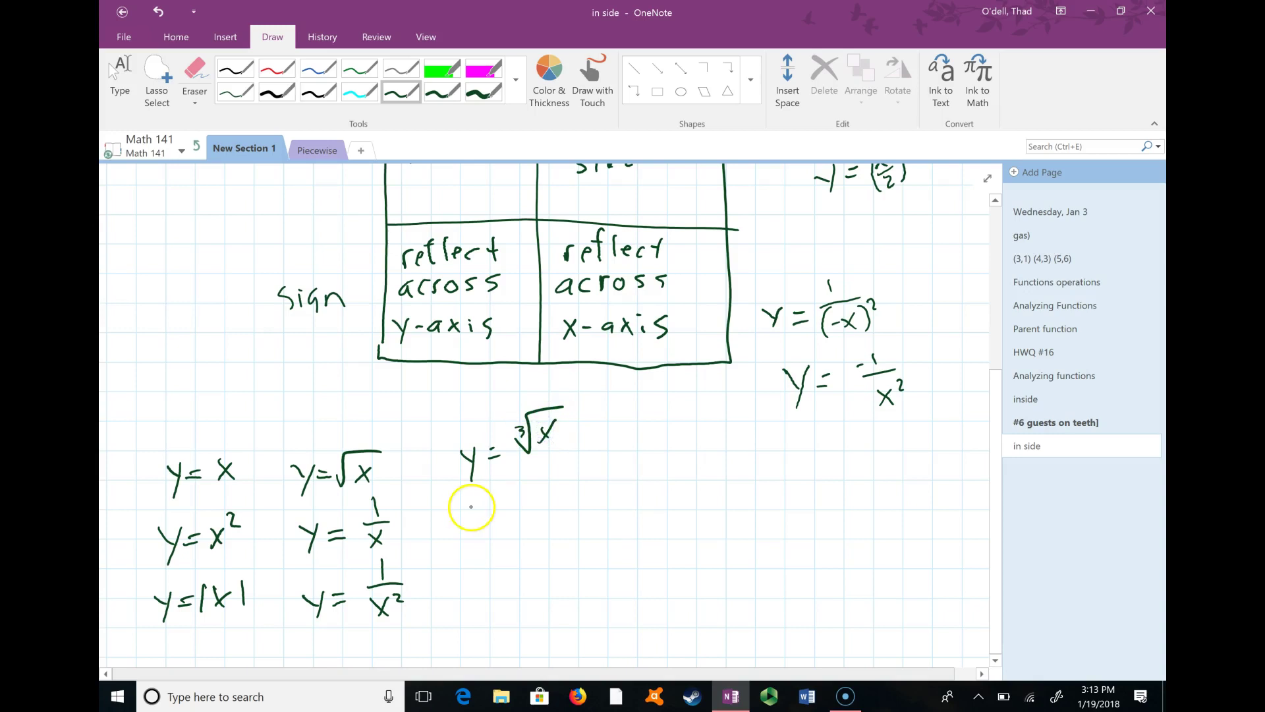
pyautogui.moveTo(474, 503); pyautogui.dragTo(487, 513)
pyautogui.moveTo(490, 500)
pyautogui.mouseDown()
pyautogui.moveTo(485, 535)
pyautogui.moveTo(502, 503)
pyautogui.mouseUp()
pyautogui.moveTo(495, 510); pyautogui.dragTo(503, 509)
pyautogui.moveTo(535, 485)
pyautogui.mouseDown()
pyautogui.moveTo(531, 506)
pyautogui.moveTo(540, 477)
pyautogui.mouseUp()
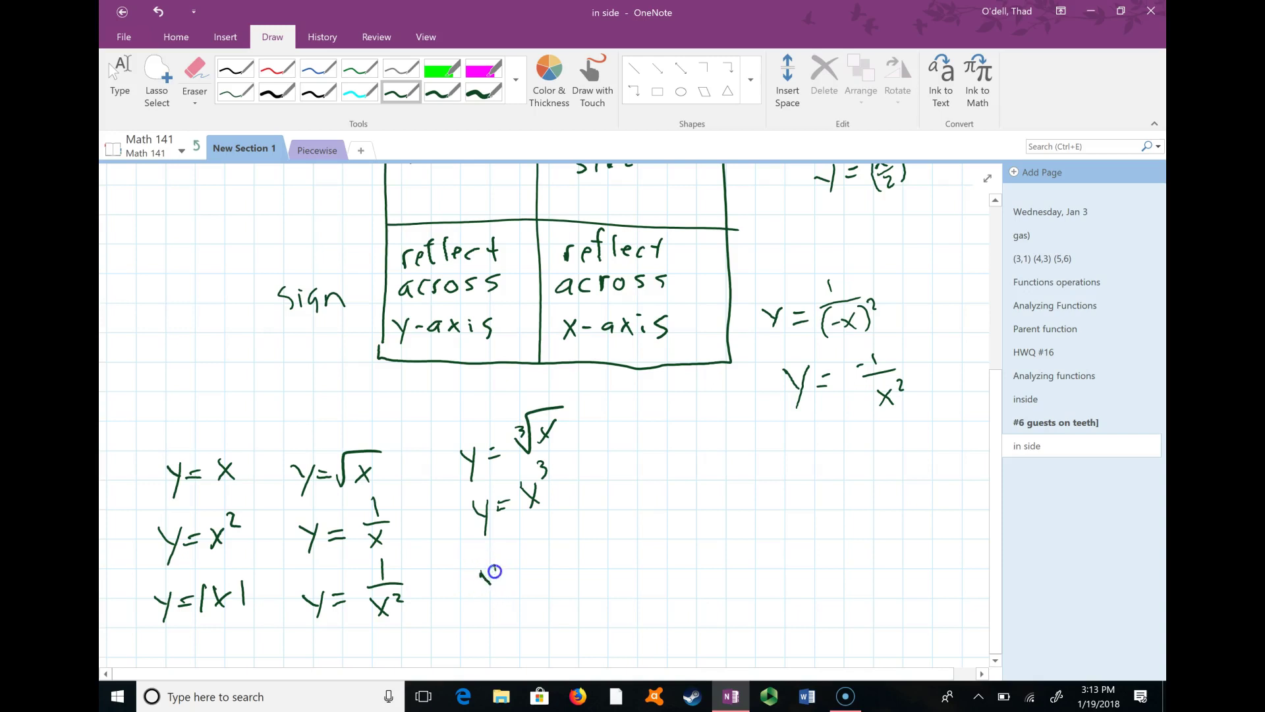
pyautogui.moveTo(480, 568); pyautogui.dragTo(491, 583)
pyautogui.moveTo(496, 567)
pyautogui.mouseDown()
pyautogui.moveTo(490, 598)
pyautogui.moveTo(513, 574)
pyautogui.mouseUp()
pyautogui.moveTo(502, 584)
pyautogui.mouseDown()
pyautogui.moveTo(539, 561)
pyautogui.moveTo(559, 580)
pyautogui.moveTo(548, 582)
pyautogui.mouseUp()
pyautogui.moveTo(563, 560)
pyautogui.mouseDown()
pyautogui.moveTo(581, 568)
pyautogui.moveTo(580, 585)
pyautogui.mouseUp()
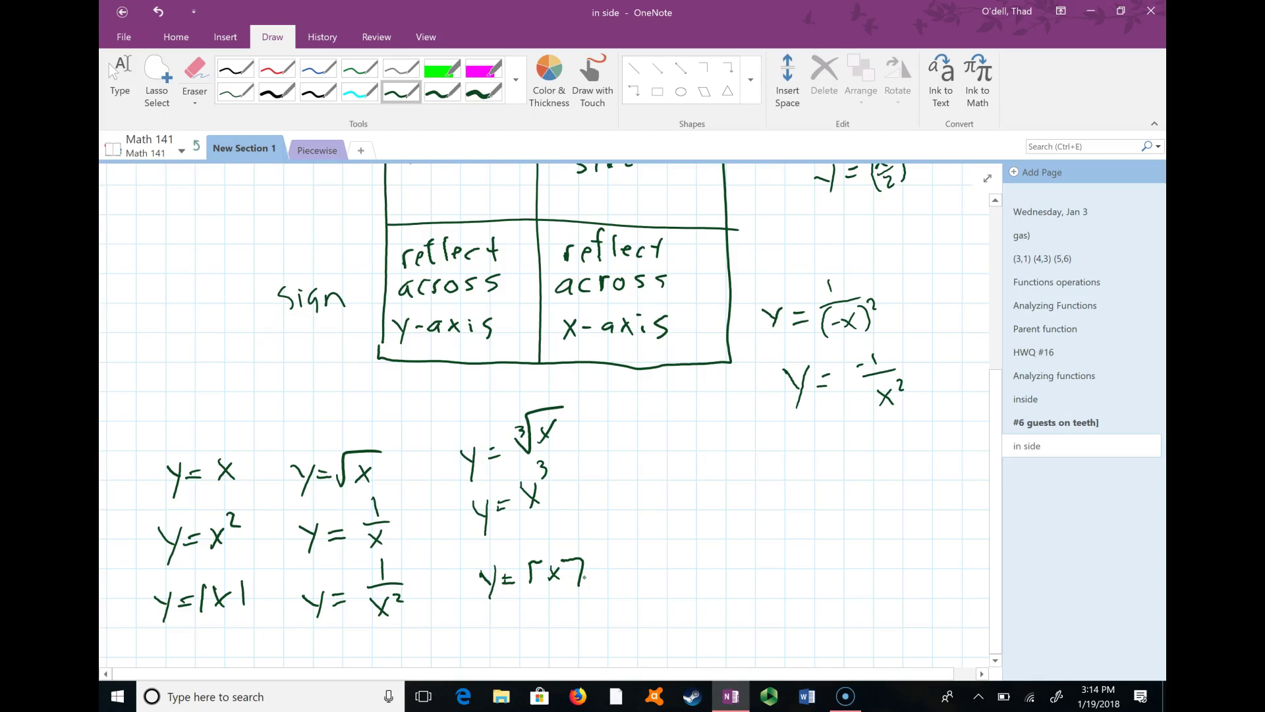
# Step: Write y = -(x+2)² - 5 in dark green beside the parent functions and draw a line beneath it
pyautogui.moveTo(747, 516); pyautogui.dragTo(758, 530)
pyautogui.moveTo(765, 514)
pyautogui.mouseDown()
pyautogui.moveTo(753, 545)
pyautogui.moveTo(777, 526)
pyautogui.moveTo(767, 520)
pyautogui.moveTo(799, 529)
pyautogui.moveTo(868, 525)
pyautogui.mouseUp()
pyautogui.moveTo(866, 472); pyautogui.dragTo(912, 499)
pyautogui.click(889, 503)
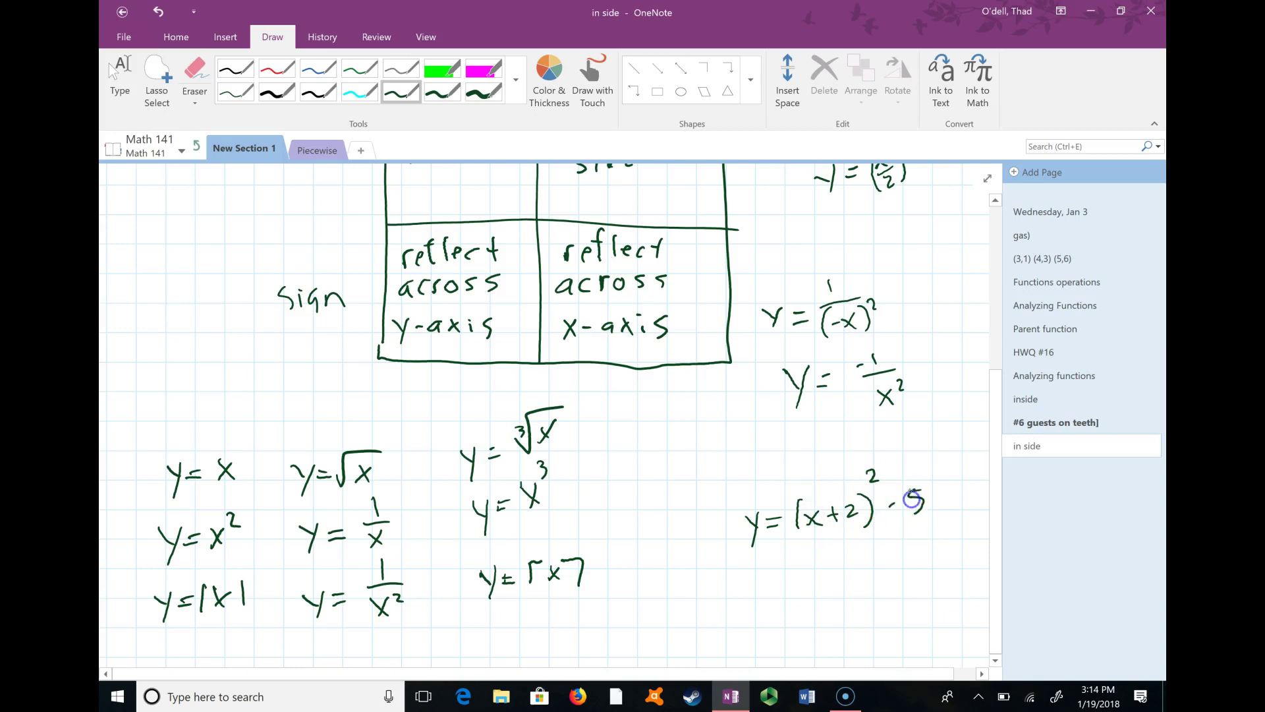
pyautogui.click(787, 508)
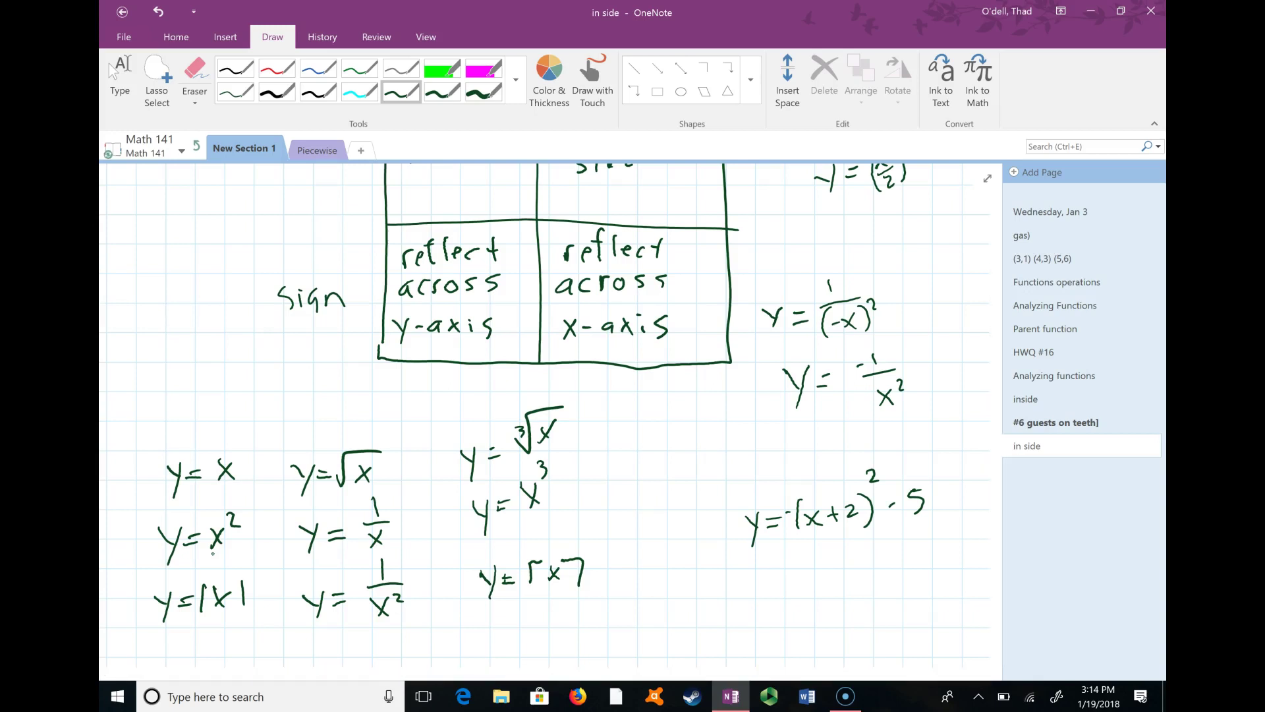
pyautogui.moveTo(723, 560); pyautogui.dragTo(965, 542)
# Step: Scroll back up to show the full grid with its inside and outside headings
pyautogui.scroll(5, 960, 533)
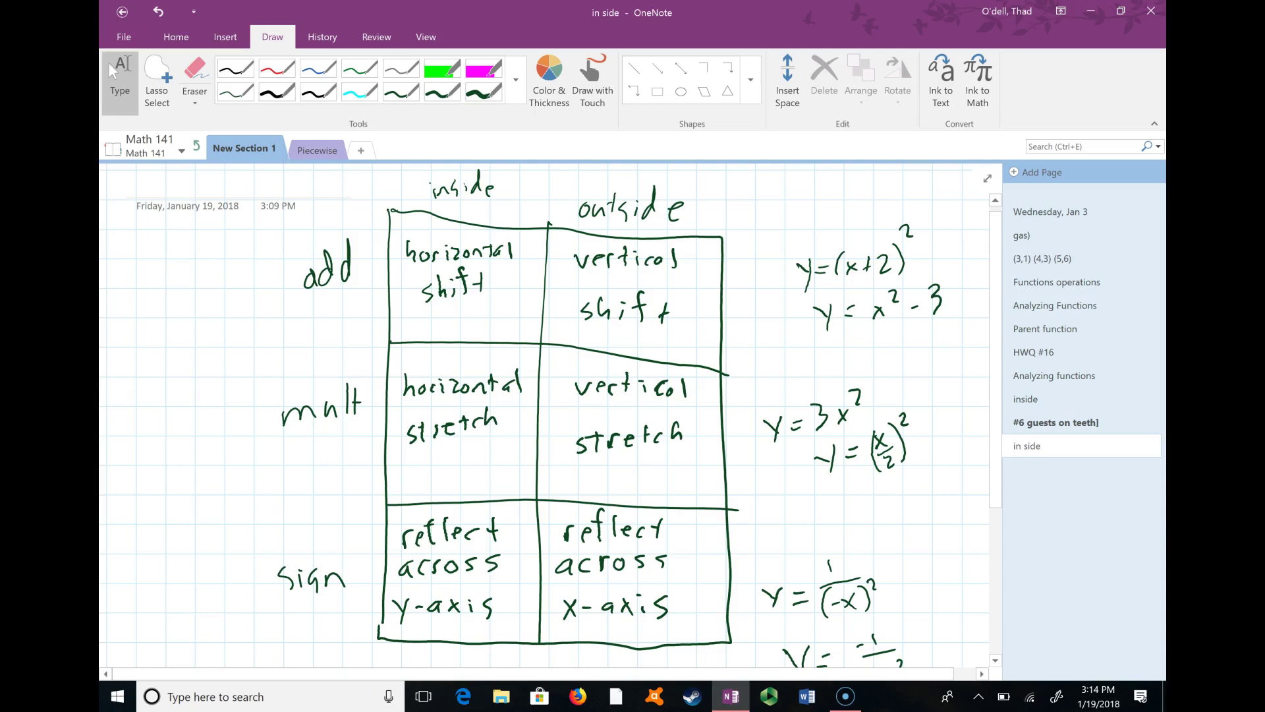
# Step: In dark green ink, draw an upward arrow under the underlined equation and retrace its leading minus sign
pyautogui.scroll(-5, 923, 369)
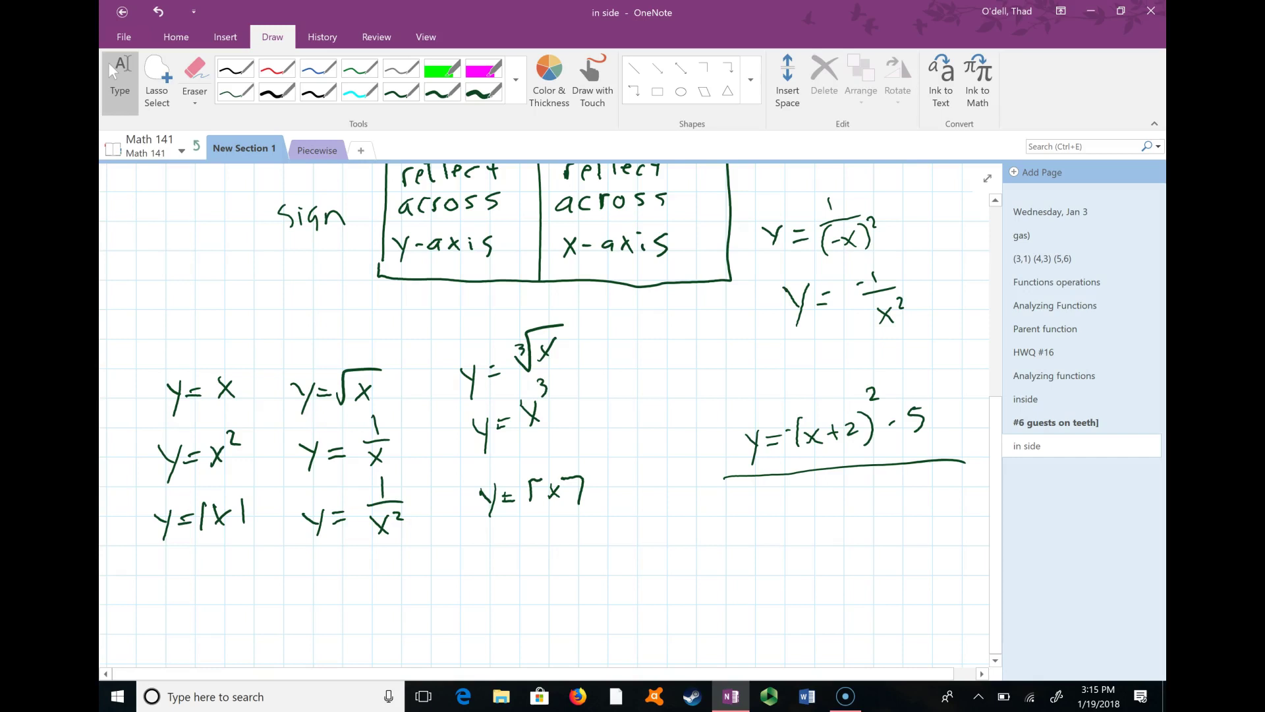
pyautogui.click(201, 454)
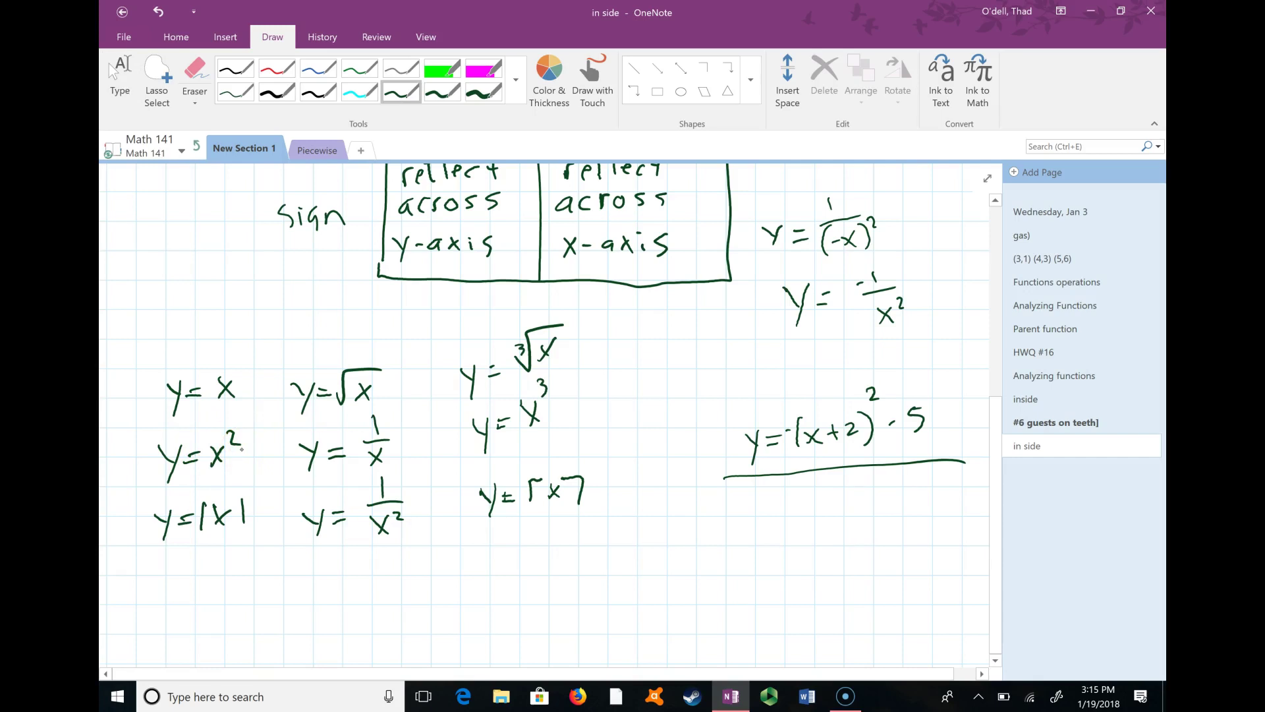
pyautogui.moveTo(827, 547)
pyautogui.mouseDown()
pyautogui.moveTo(831, 499)
pyautogui.moveTo(814, 498)
pyautogui.moveTo(847, 498)
pyautogui.mouseUp()
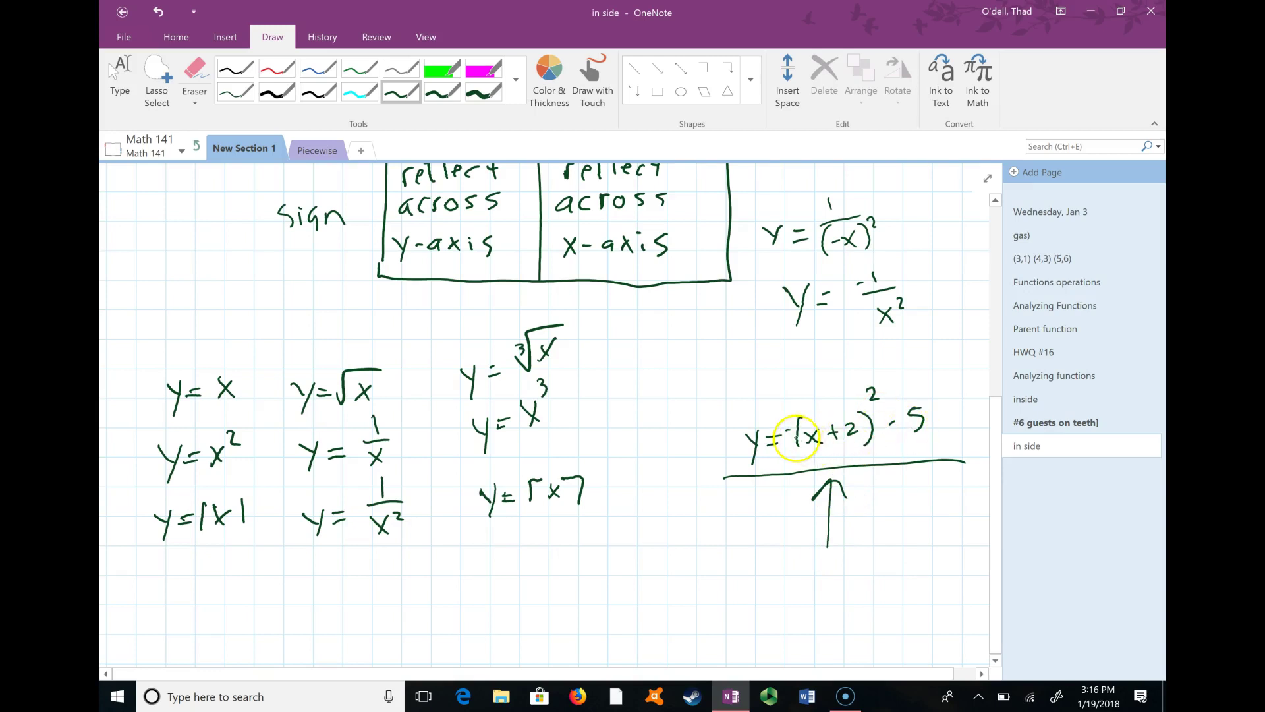
pyautogui.moveTo(775, 429); pyautogui.dragTo(785, 429)
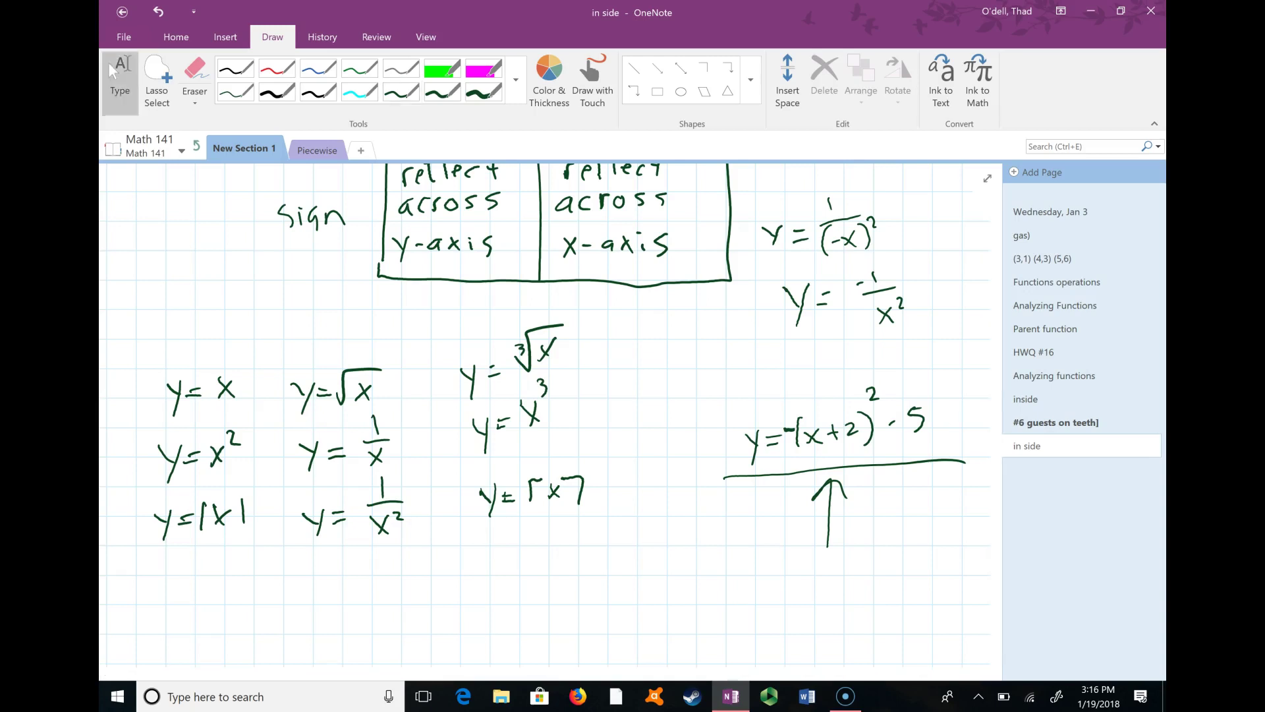
# Step: Cover the add row's inside 'horizontal shift' cell with green highlighter
pyautogui.scroll(5, 943, 427)
pyautogui.scroll(2, 939, 433)
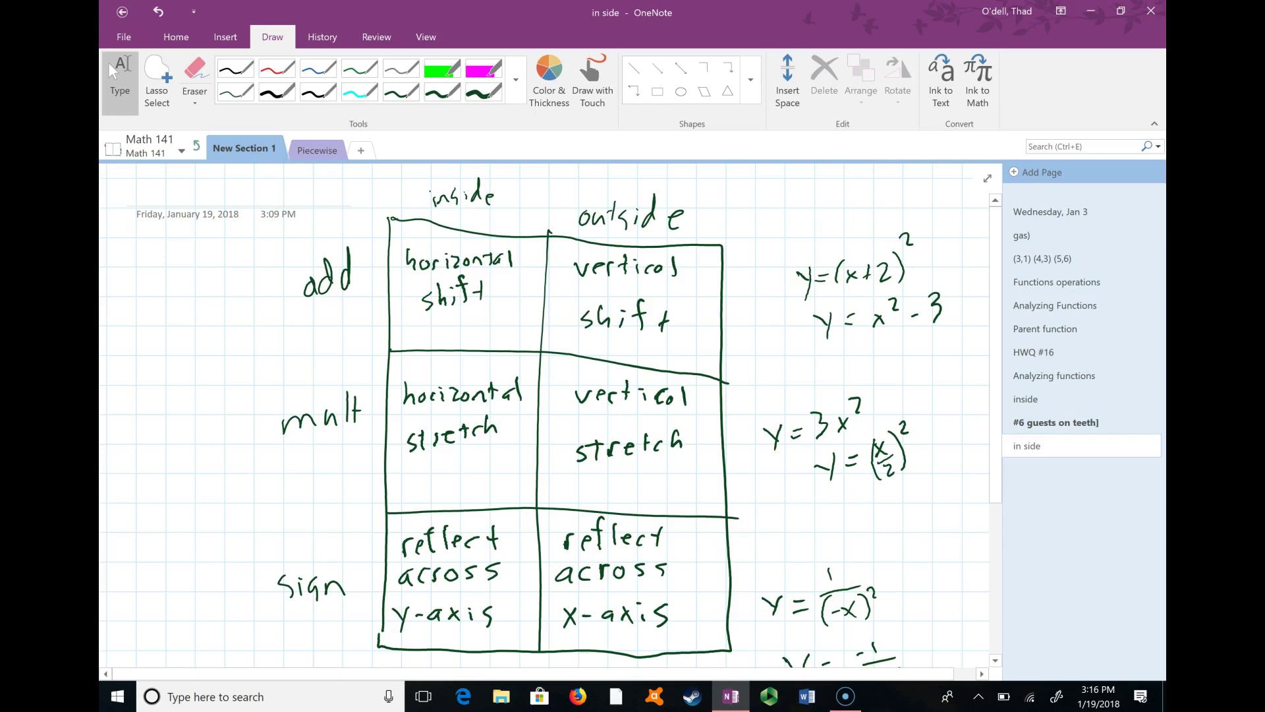
pyautogui.click(442, 67)
pyautogui.moveTo(531, 316)
pyautogui.mouseDown()
pyautogui.moveTo(507, 272)
pyautogui.moveTo(484, 320)
pyautogui.moveTo(434, 297)
pyautogui.moveTo(409, 245)
pyautogui.moveTo(425, 247)
pyautogui.moveTo(418, 273)
pyautogui.moveTo(463, 284)
pyautogui.moveTo(403, 323)
pyautogui.moveTo(439, 277)
pyautogui.moveTo(463, 306)
pyautogui.moveTo(471, 265)
pyautogui.moveTo(511, 266)
pyautogui.moveTo(453, 336)
pyautogui.moveTo(434, 319)
pyautogui.moveTo(446, 234)
pyautogui.moveTo(449, 256)
pyautogui.moveTo(474, 248)
pyautogui.moveTo(508, 265)
pyautogui.moveTo(500, 247)
pyautogui.moveTo(510, 266)
pyautogui.moveTo(462, 276)
pyautogui.mouseUp()
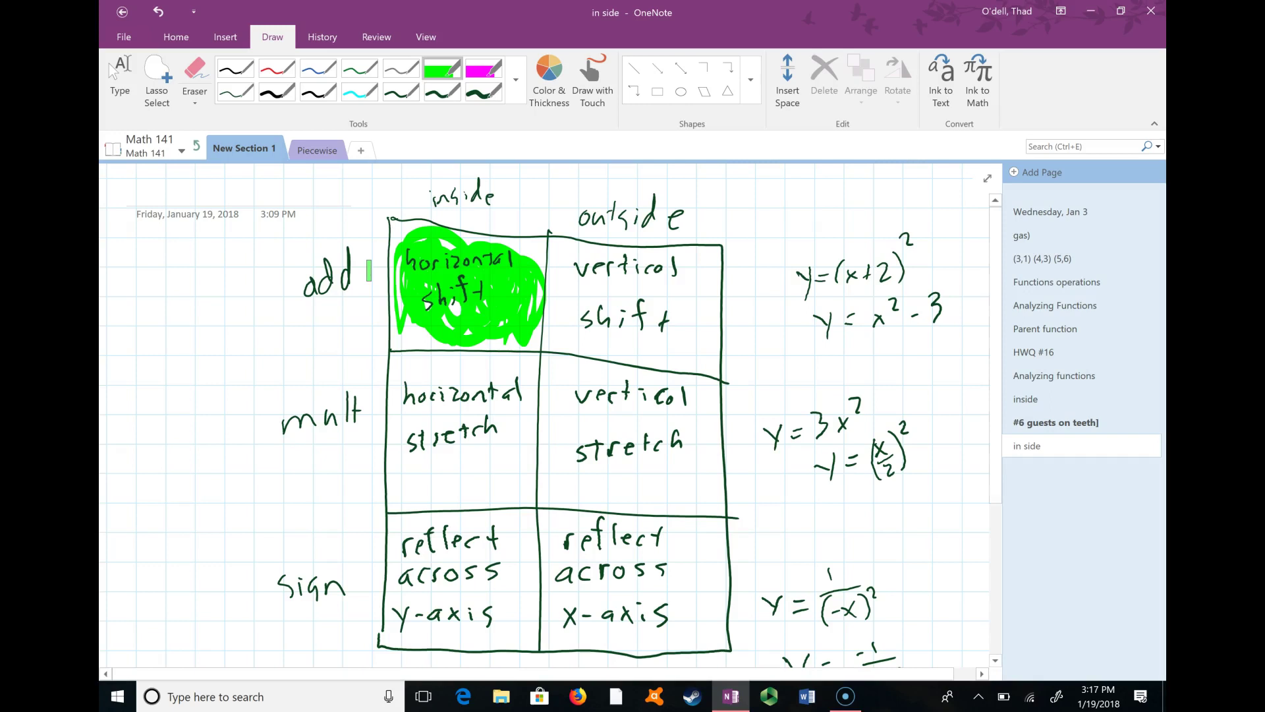
# Step: Highlight the example y = (x+2)² in green
pyautogui.moveTo(797, 280)
pyautogui.mouseDown()
pyautogui.moveTo(904, 272)
pyautogui.moveTo(833, 287)
pyautogui.moveTo(829, 269)
pyautogui.moveTo(908, 245)
pyautogui.moveTo(803, 279)
pyautogui.moveTo(912, 256)
pyautogui.mouseUp()
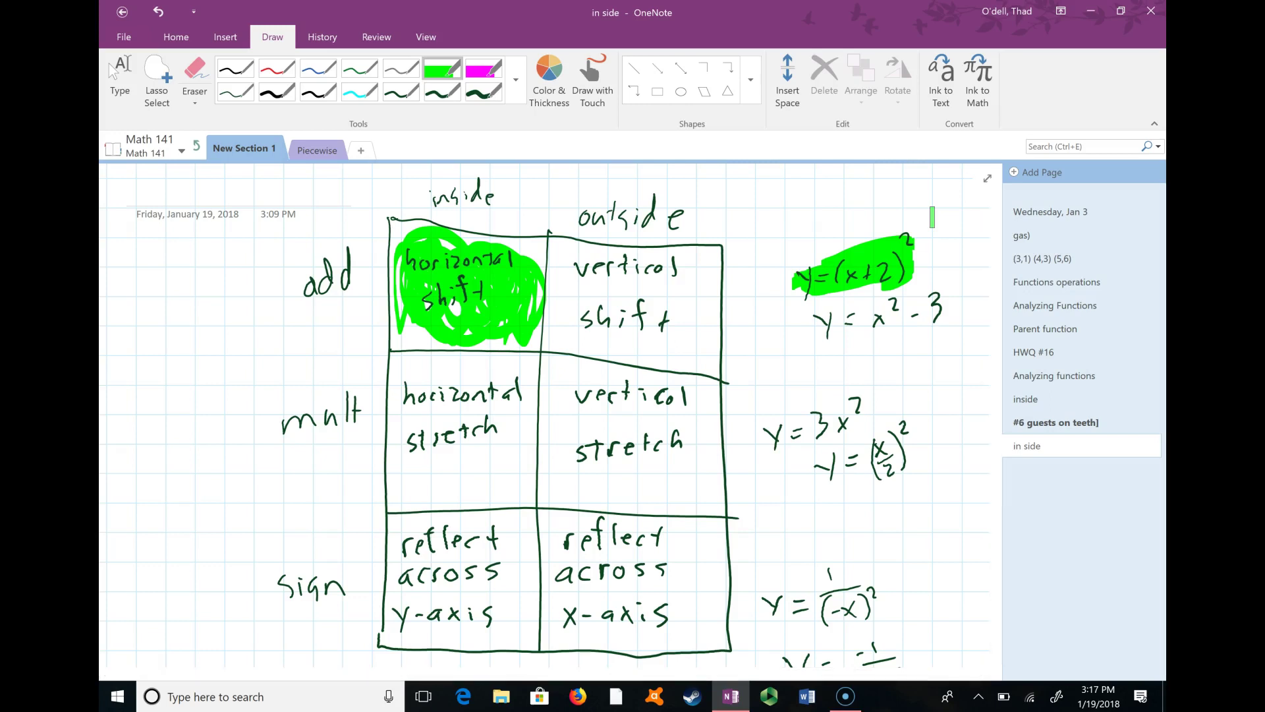
# Step: Switch to a dark green pen, write 'opposite' under horizontal shift, and emphasize the 2 in (x+2)²
pyautogui.click(550, 78)
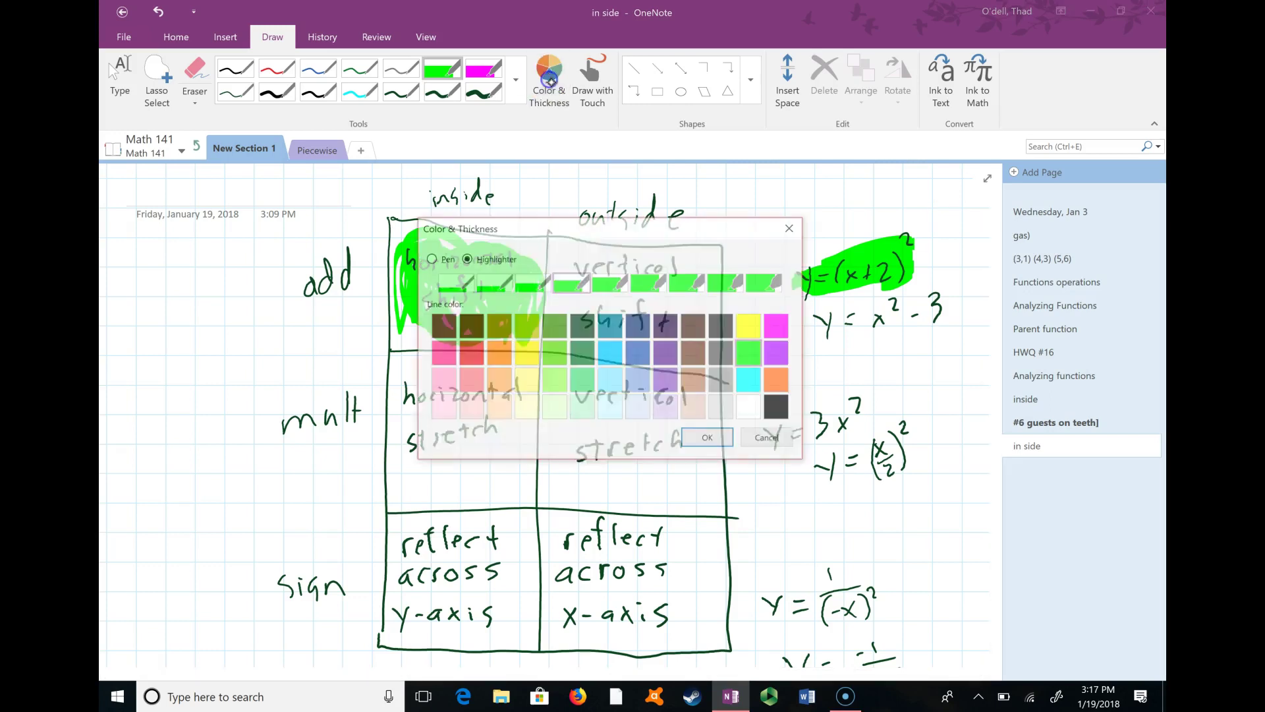
pyautogui.click(429, 258)
pyautogui.click(582, 325)
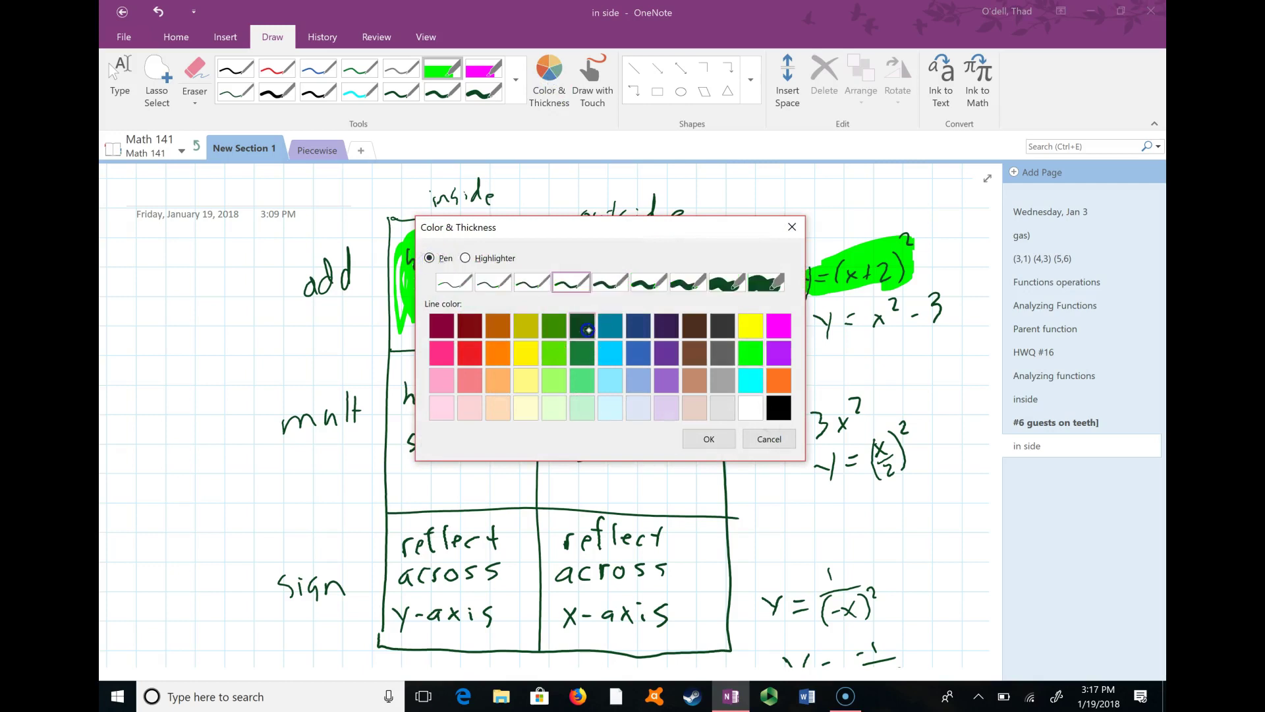
pyautogui.click(708, 439)
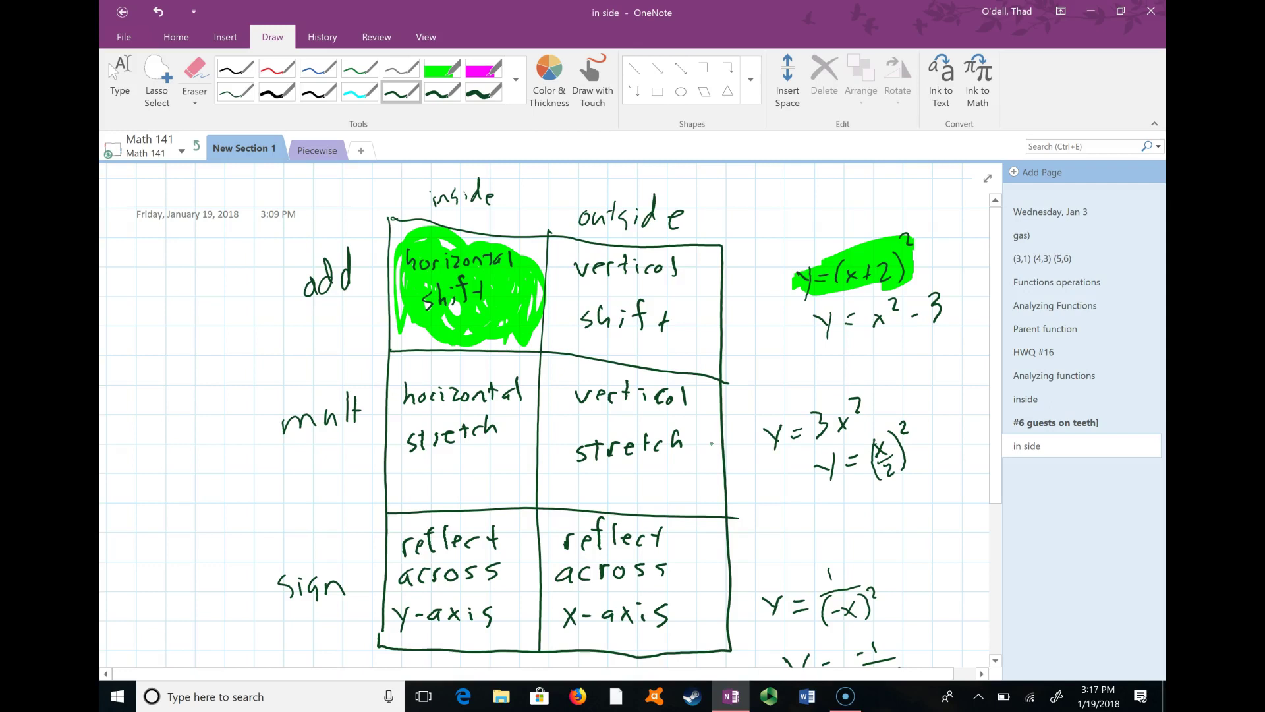
pyautogui.moveTo(426, 336)
pyautogui.mouseDown()
pyautogui.moveTo(465, 344)
pyautogui.moveTo(474, 325)
pyautogui.moveTo(487, 342)
pyautogui.moveTo(515, 333)
pyautogui.mouseUp()
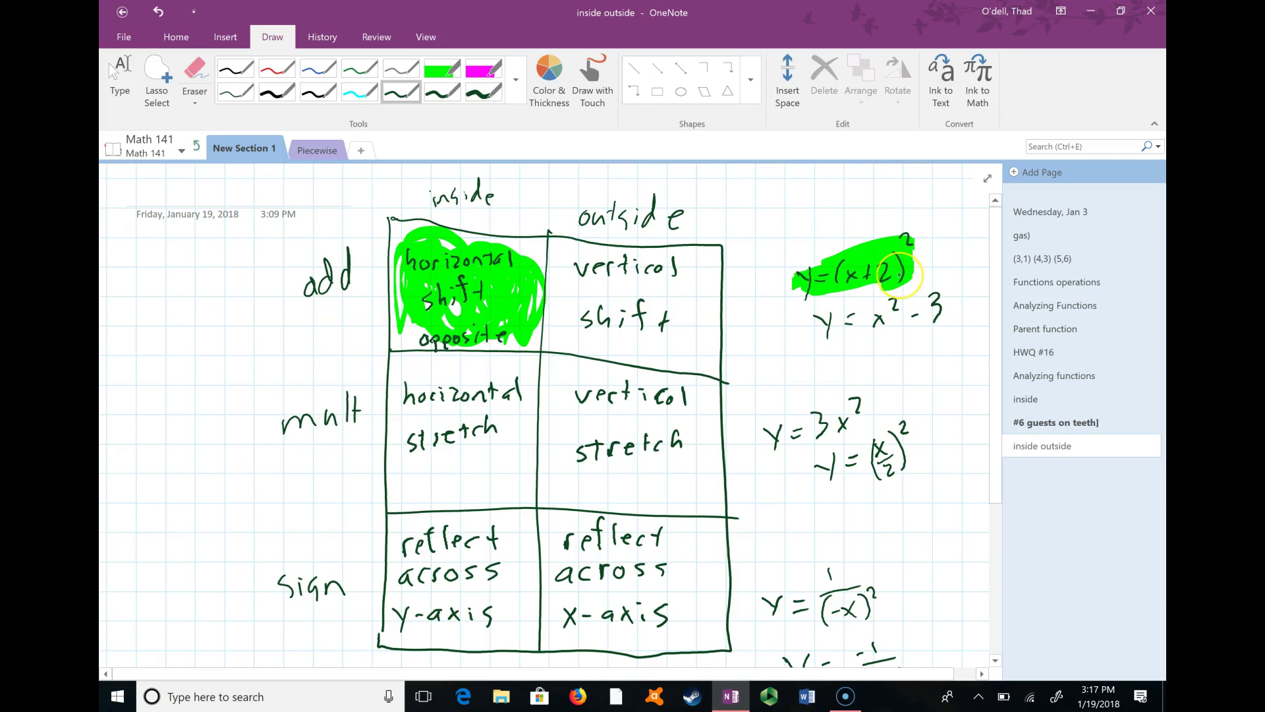
pyautogui.moveTo(886, 260); pyautogui.dragTo(899, 275)
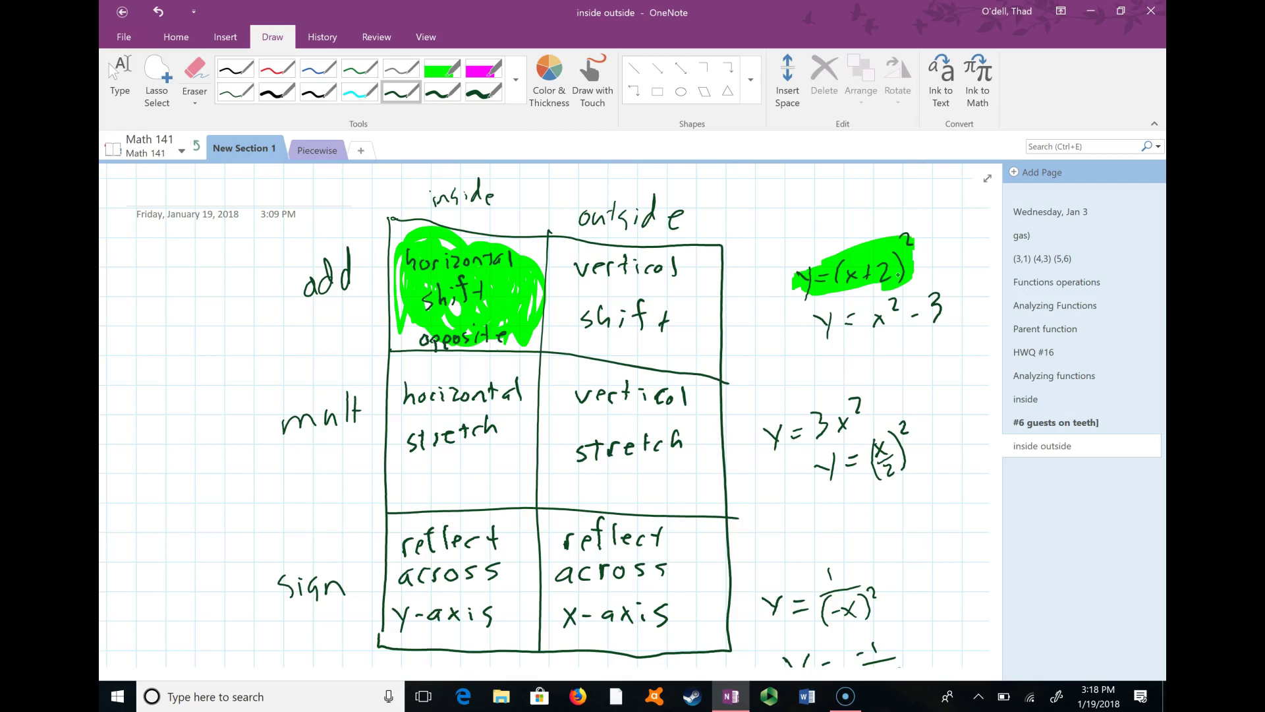
# Step: With the magenta highlighter, mark the 'vertical shift' cell and the example y = x² − 3
pyautogui.click(483, 68)
pyautogui.moveTo(707, 307)
pyautogui.mouseDown()
pyautogui.moveTo(623, 351)
pyautogui.moveTo(624, 327)
pyautogui.moveTo(604, 335)
pyautogui.moveTo(570, 295)
pyautogui.moveTo(567, 266)
pyautogui.moveTo(552, 268)
pyautogui.moveTo(556, 253)
pyautogui.moveTo(577, 261)
pyautogui.moveTo(581, 291)
pyautogui.moveTo(621, 274)
pyautogui.moveTo(667, 277)
pyautogui.moveTo(658, 317)
pyautogui.moveTo(593, 348)
pyautogui.moveTo(578, 325)
pyautogui.moveTo(655, 336)
pyautogui.moveTo(579, 298)
pyautogui.moveTo(680, 305)
pyautogui.mouseUp()
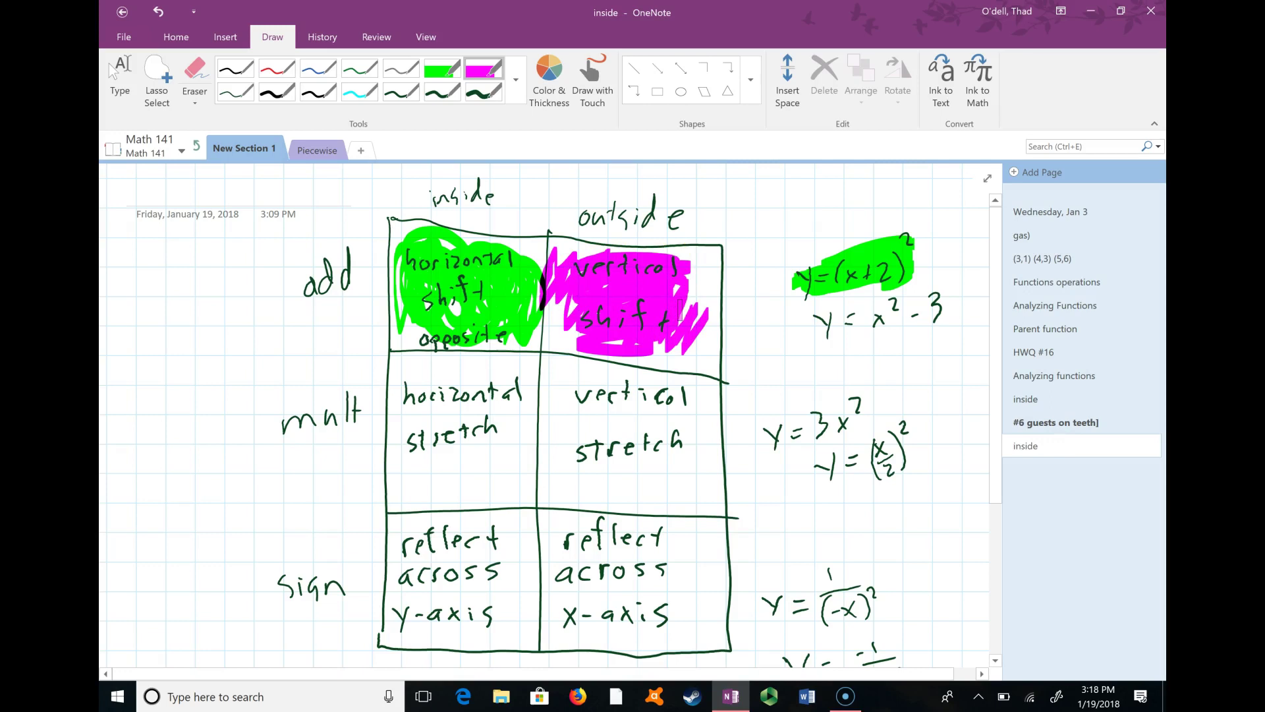
pyautogui.moveTo(807, 333)
pyautogui.mouseDown()
pyautogui.moveTo(926, 321)
pyautogui.moveTo(859, 314)
pyautogui.moveTo(918, 292)
pyautogui.moveTo(887, 317)
pyautogui.moveTo(930, 335)
pyautogui.moveTo(949, 293)
pyautogui.mouseUp()
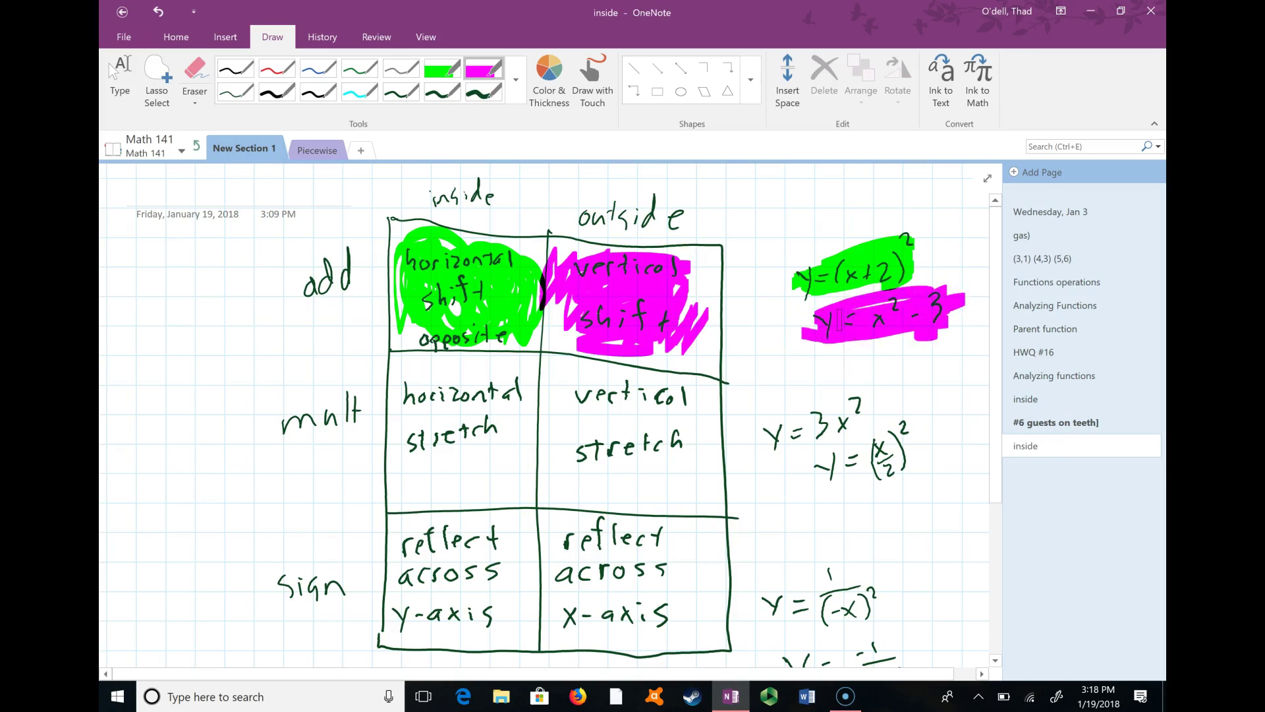
pyautogui.click(941, 310)
pyautogui.moveTo(941, 310)
pyautogui.mouseDown()
pyautogui.moveTo(843, 335)
pyautogui.moveTo(903, 306)
pyautogui.mouseUp()
pyautogui.moveTo(642, 280); pyautogui.dragTo(649, 291)
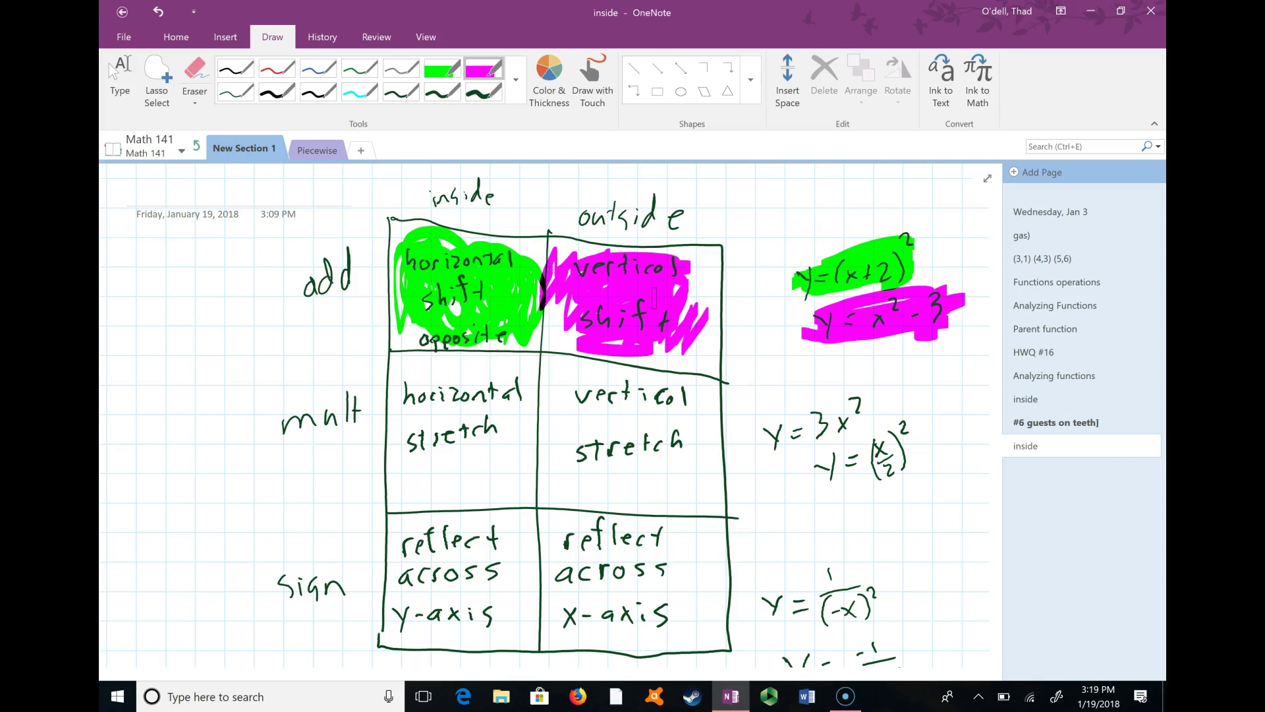
# Step: With the green highlighter, mark the 'horizontal stretch' cell and the example y = (x/2)²
pyautogui.click(442, 73)
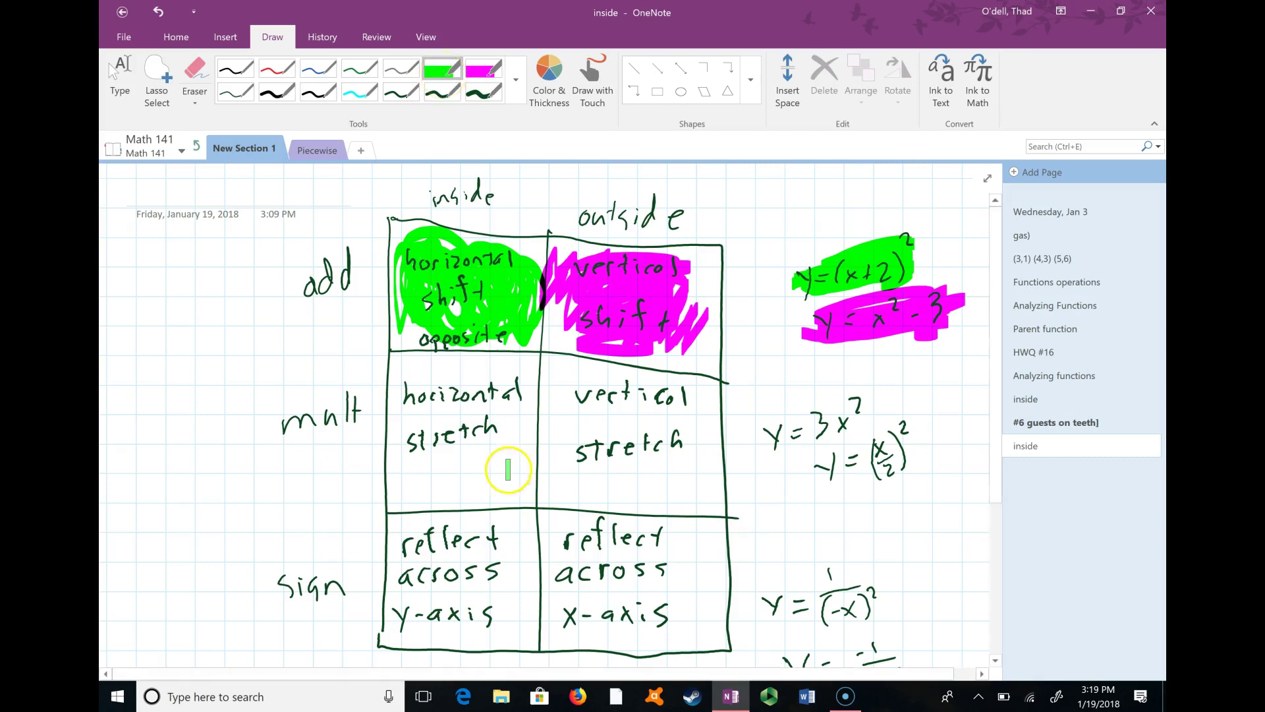
pyautogui.moveTo(503, 466)
pyautogui.mouseDown()
pyautogui.moveTo(505, 393)
pyautogui.moveTo(384, 426)
pyautogui.moveTo(405, 416)
pyautogui.moveTo(421, 431)
pyautogui.moveTo(439, 410)
pyautogui.moveTo(497, 399)
pyautogui.moveTo(506, 461)
pyautogui.moveTo(477, 435)
pyautogui.moveTo(423, 442)
pyautogui.moveTo(411, 406)
pyautogui.moveTo(476, 403)
pyautogui.moveTo(460, 378)
pyautogui.moveTo(489, 382)
pyautogui.moveTo(521, 425)
pyautogui.moveTo(516, 407)
pyautogui.moveTo(444, 399)
pyautogui.mouseUp()
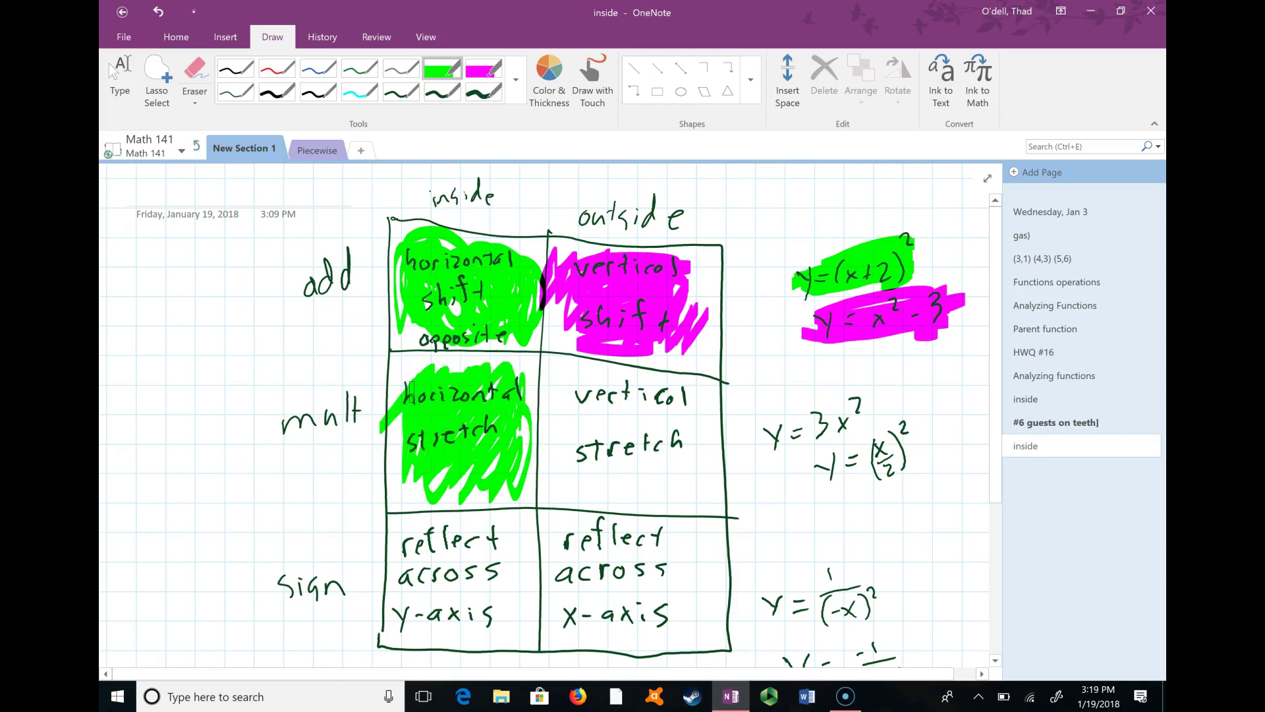
pyautogui.moveTo(824, 478)
pyautogui.mouseDown()
pyautogui.moveTo(871, 471)
pyautogui.moveTo(838, 479)
pyautogui.moveTo(899, 441)
pyautogui.moveTo(888, 435)
pyautogui.moveTo(859, 447)
pyautogui.moveTo(893, 465)
pyautogui.moveTo(907, 433)
pyautogui.moveTo(847, 461)
pyautogui.mouseUp()
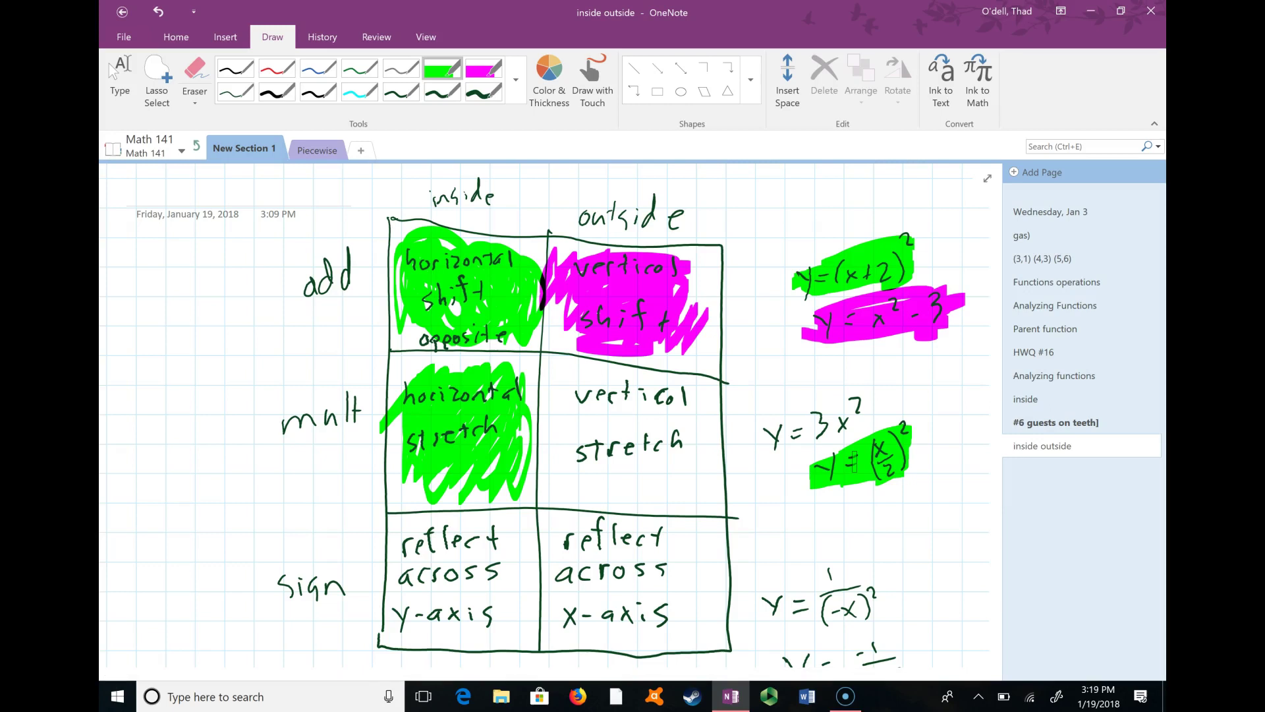
pyautogui.moveTo(886, 448)
pyautogui.mouseDown()
pyautogui.moveTo(896, 463)
pyautogui.moveTo(877, 461)
pyautogui.mouseUp()
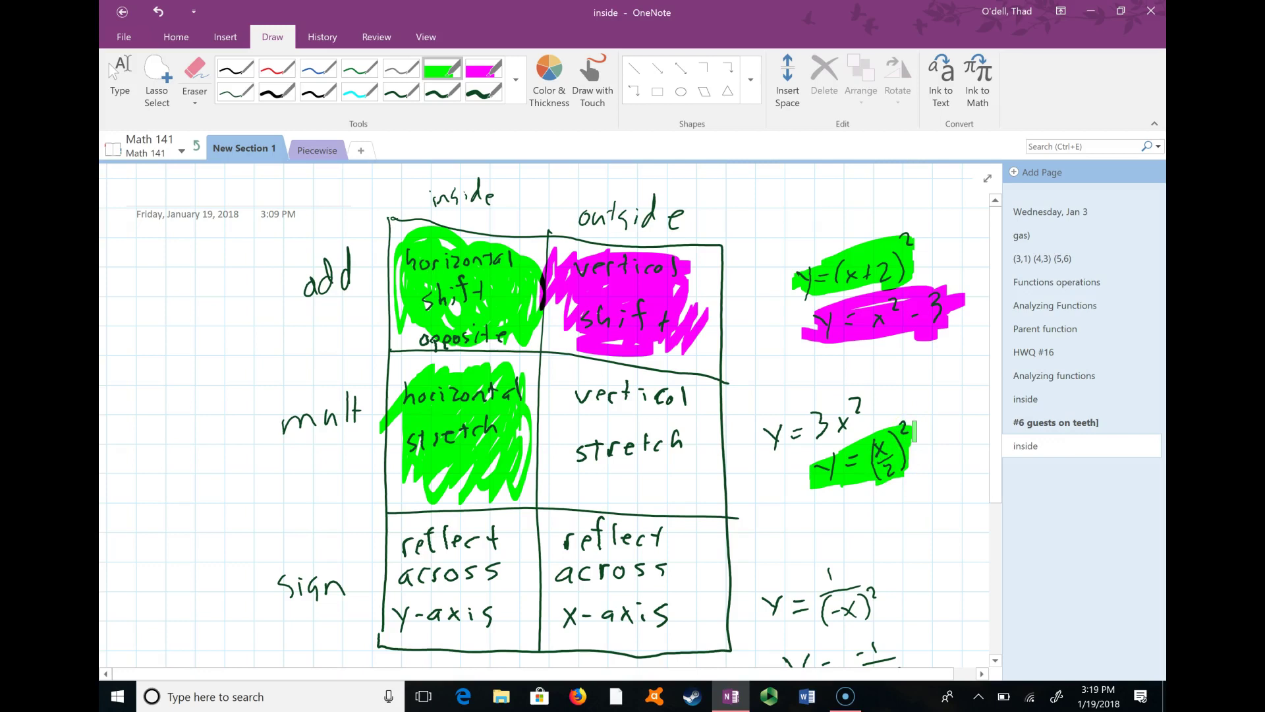
pyautogui.moveTo(451, 409)
pyautogui.mouseDown()
pyautogui.moveTo(487, 408)
pyautogui.moveTo(476, 428)
pyautogui.moveTo(436, 415)
pyautogui.moveTo(487, 418)
pyautogui.moveTo(461, 451)
pyautogui.mouseUp()
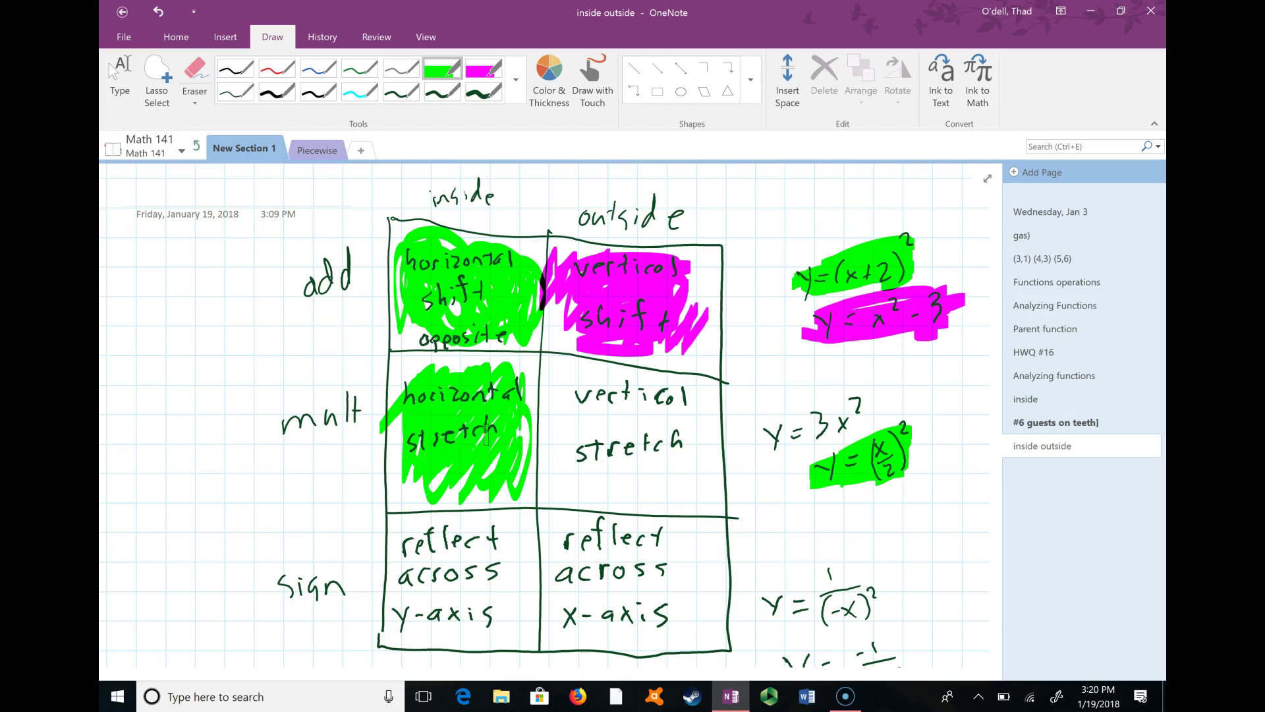
# Step: Switch from the highlighter to a thin dark green pen
pyautogui.click(549, 79)
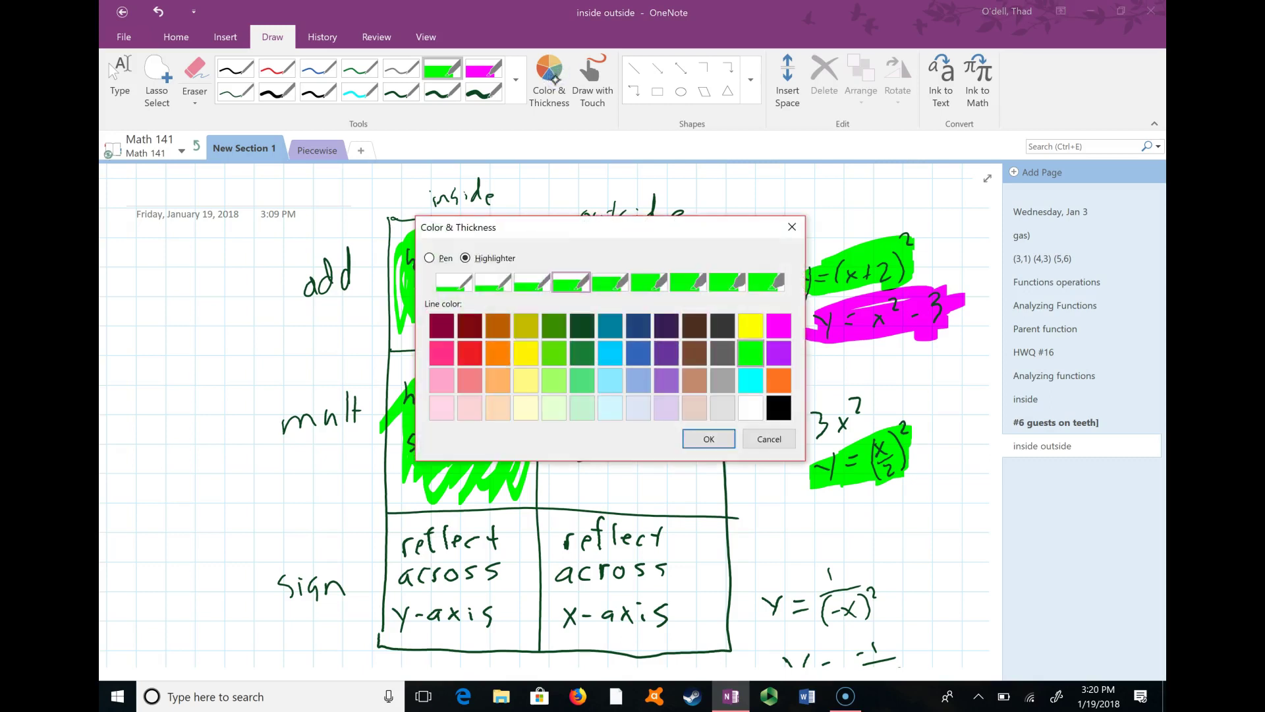
pyautogui.click(431, 258)
pyautogui.click(704, 438)
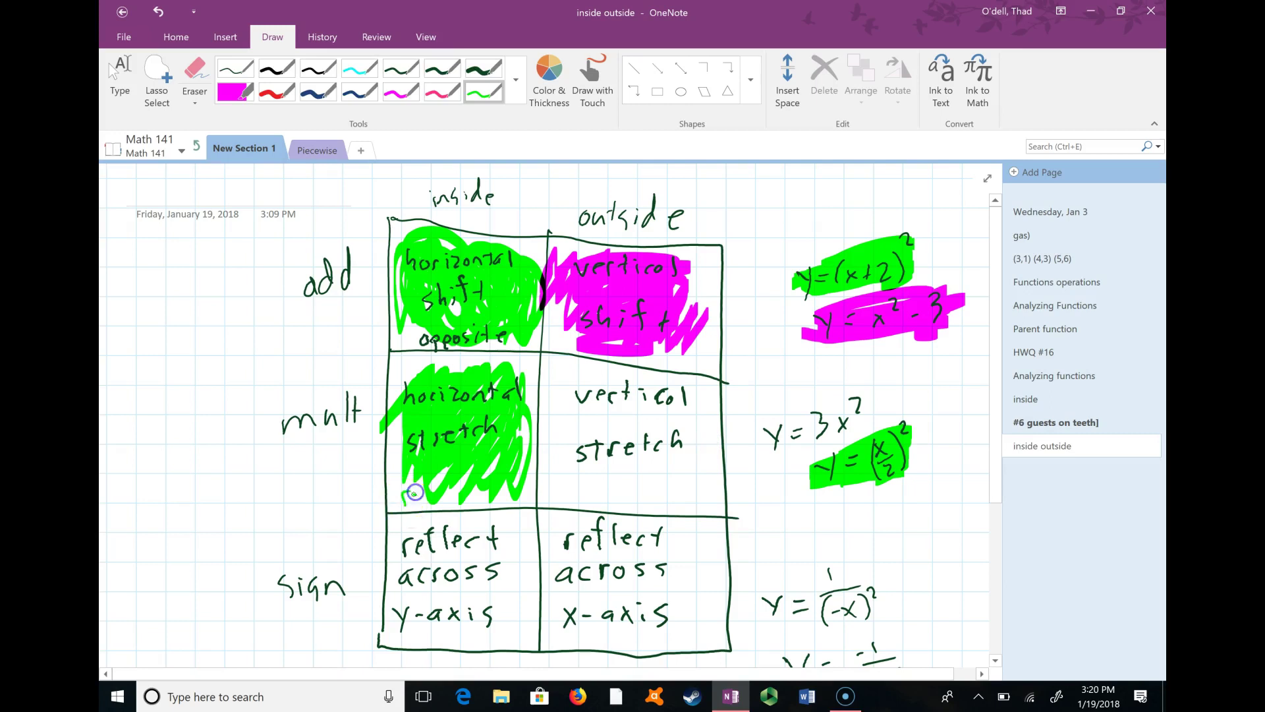
pyautogui.click(549, 78)
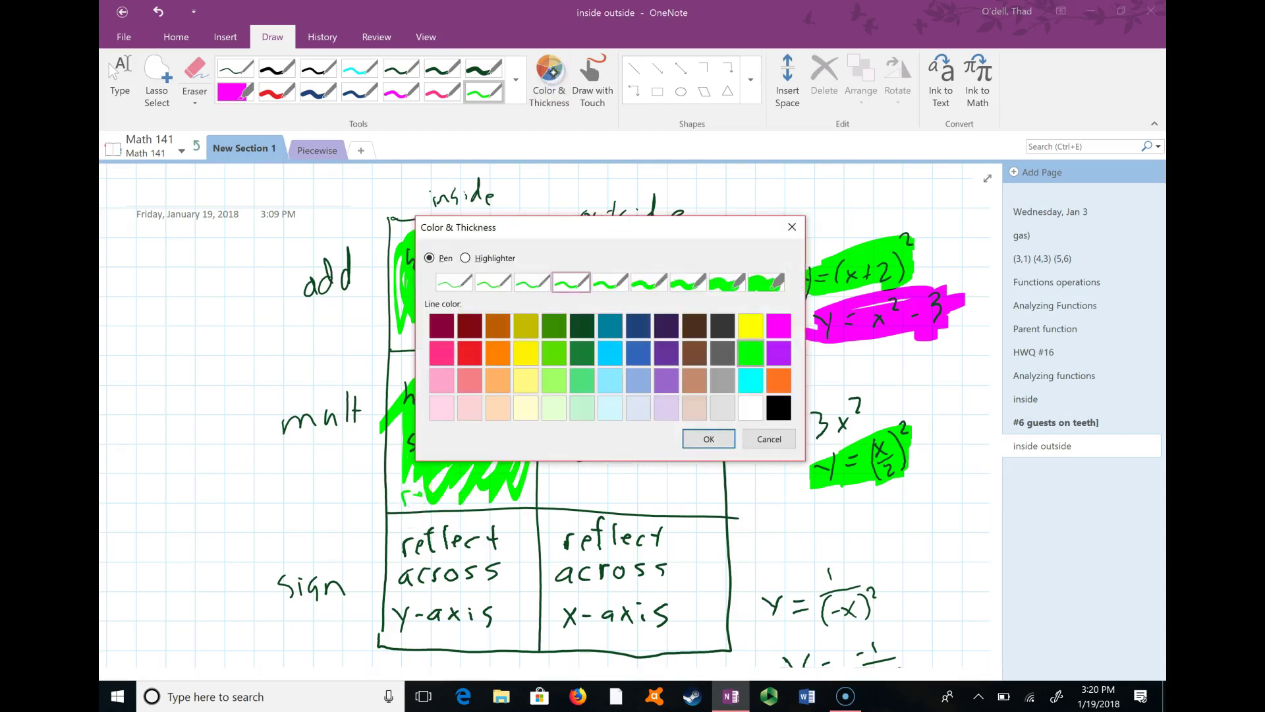
pyautogui.click(583, 327)
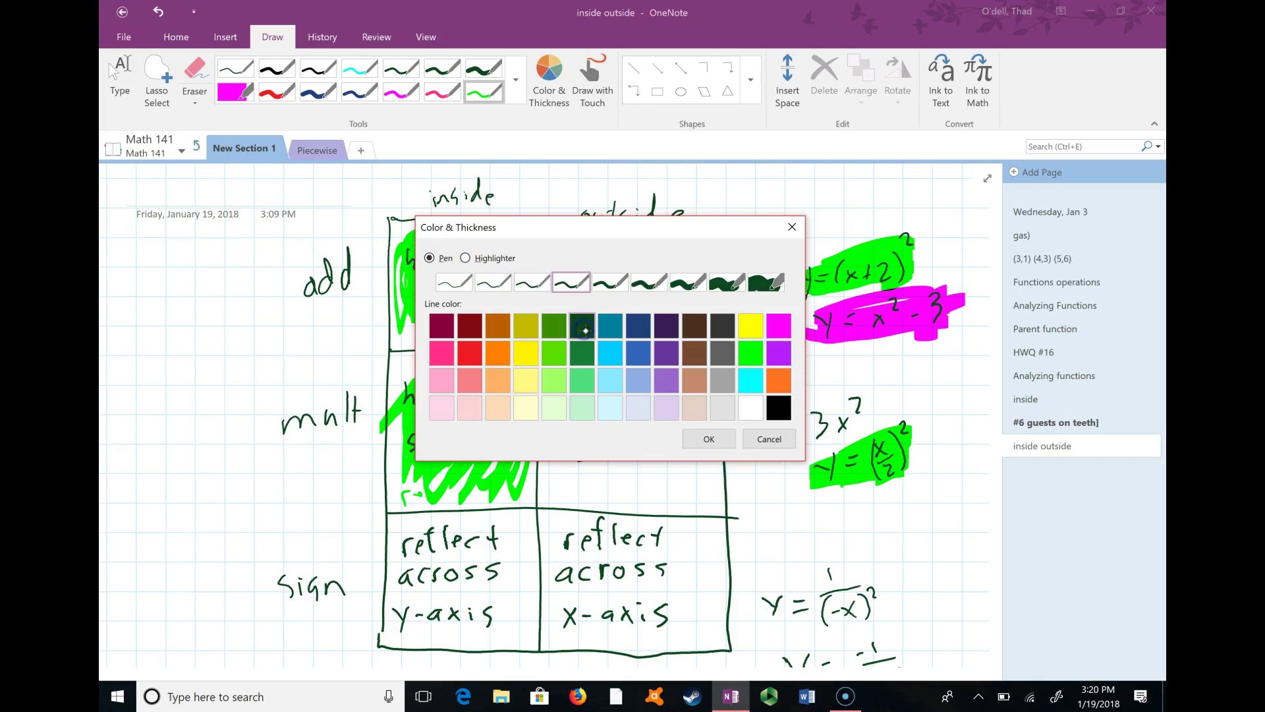
pyautogui.click(708, 439)
# Step: Write 'reciprocal' under 'horizontal stretch' and retrace the opening parenthesis in (x/2)
pyautogui.moveTo(402, 504)
pyautogui.mouseDown()
pyautogui.moveTo(414, 489)
pyautogui.moveTo(468, 501)
pyautogui.moveTo(507, 498)
pyautogui.moveTo(512, 481)
pyautogui.moveTo(516, 494)
pyautogui.mouseUp()
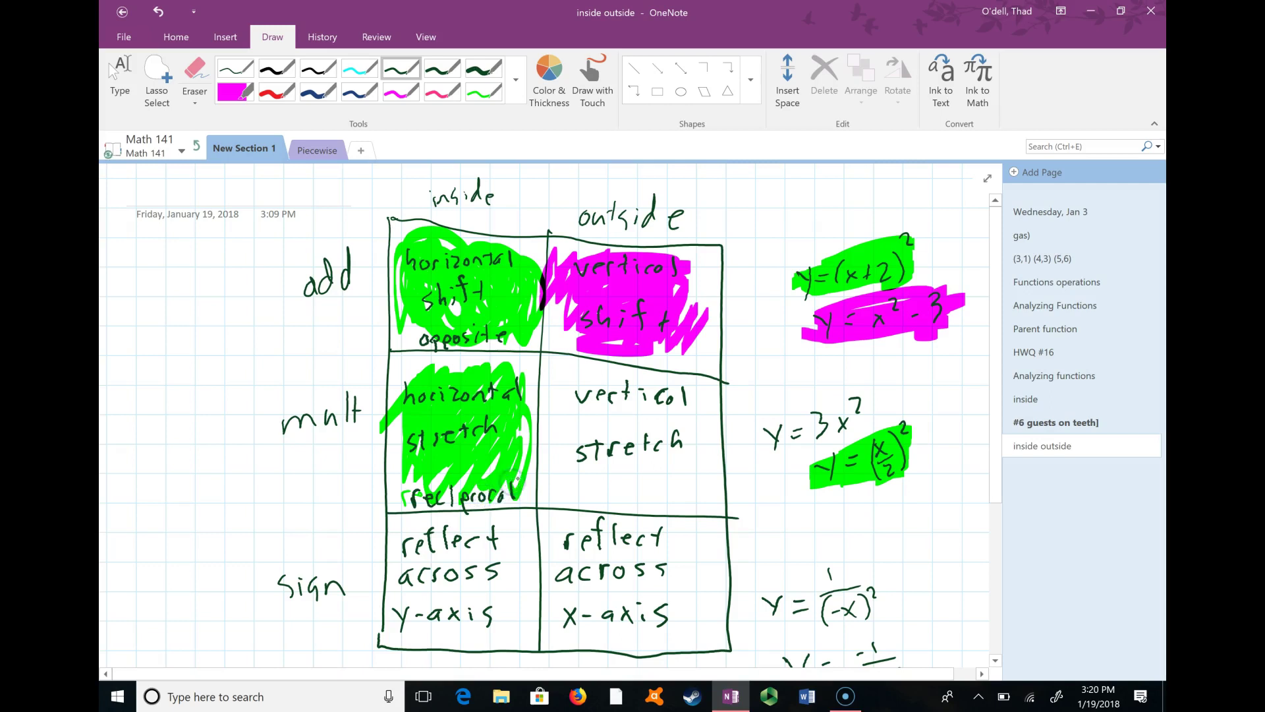
pyautogui.click(893, 461)
pyautogui.click(897, 463)
pyautogui.moveTo(882, 441); pyautogui.dragTo(877, 481)
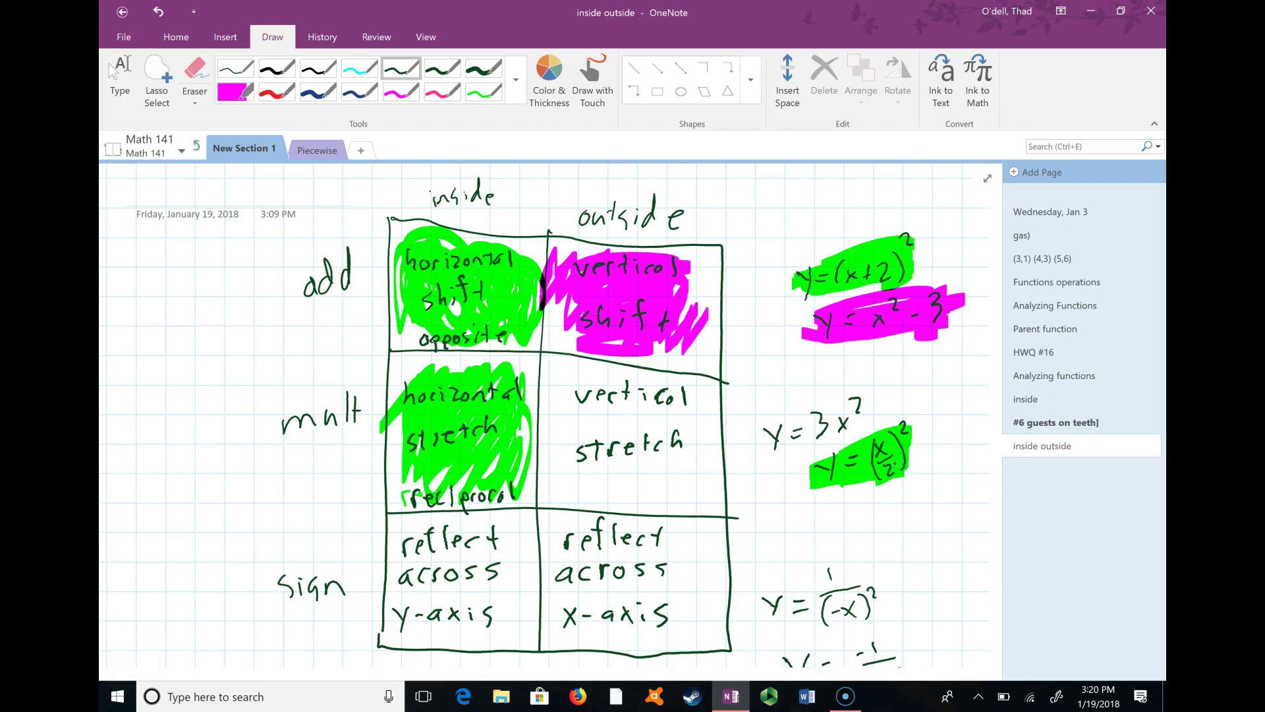
# Step: Try orange as the pen colour in the Color & Thickness settings
pyautogui.click(549, 79)
pyautogui.click(490, 341)
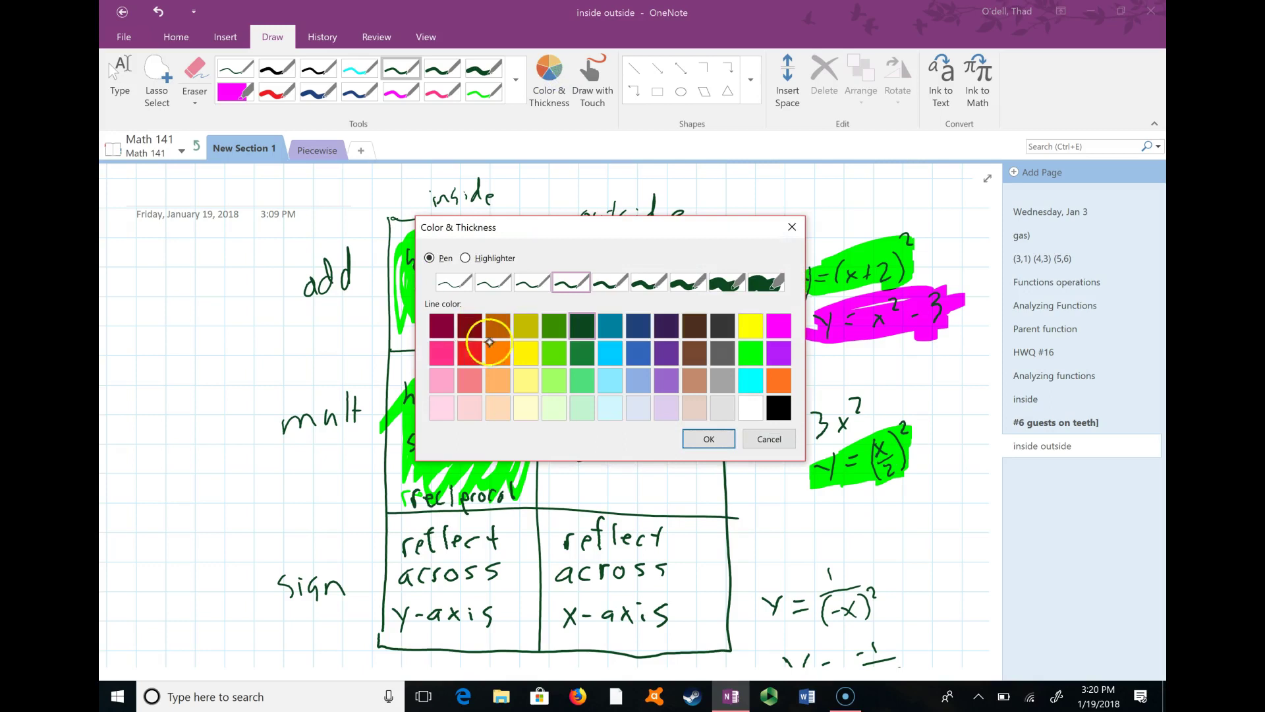
pyautogui.click(712, 438)
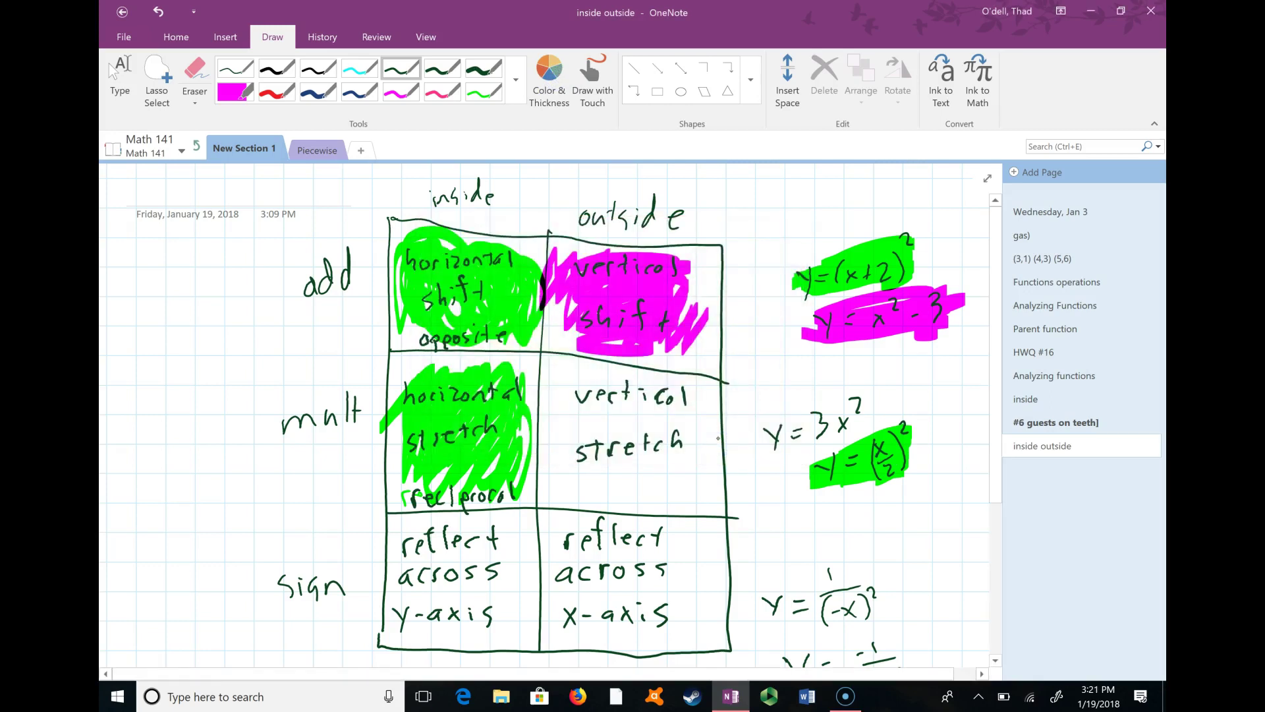
# Step: Scribble magenta highlighter over 'vertical stretch' and the y = 3x² example
pyautogui.moveTo(698, 412)
pyautogui.mouseDown()
pyautogui.moveTo(668, 444)
pyautogui.moveTo(677, 394)
pyautogui.moveTo(604, 414)
pyautogui.moveTo(584, 390)
pyautogui.moveTo(574, 409)
pyautogui.moveTo(654, 399)
pyautogui.moveTo(615, 398)
pyautogui.moveTo(571, 454)
pyautogui.moveTo(598, 468)
pyautogui.moveTo(686, 431)
pyautogui.mouseUp()
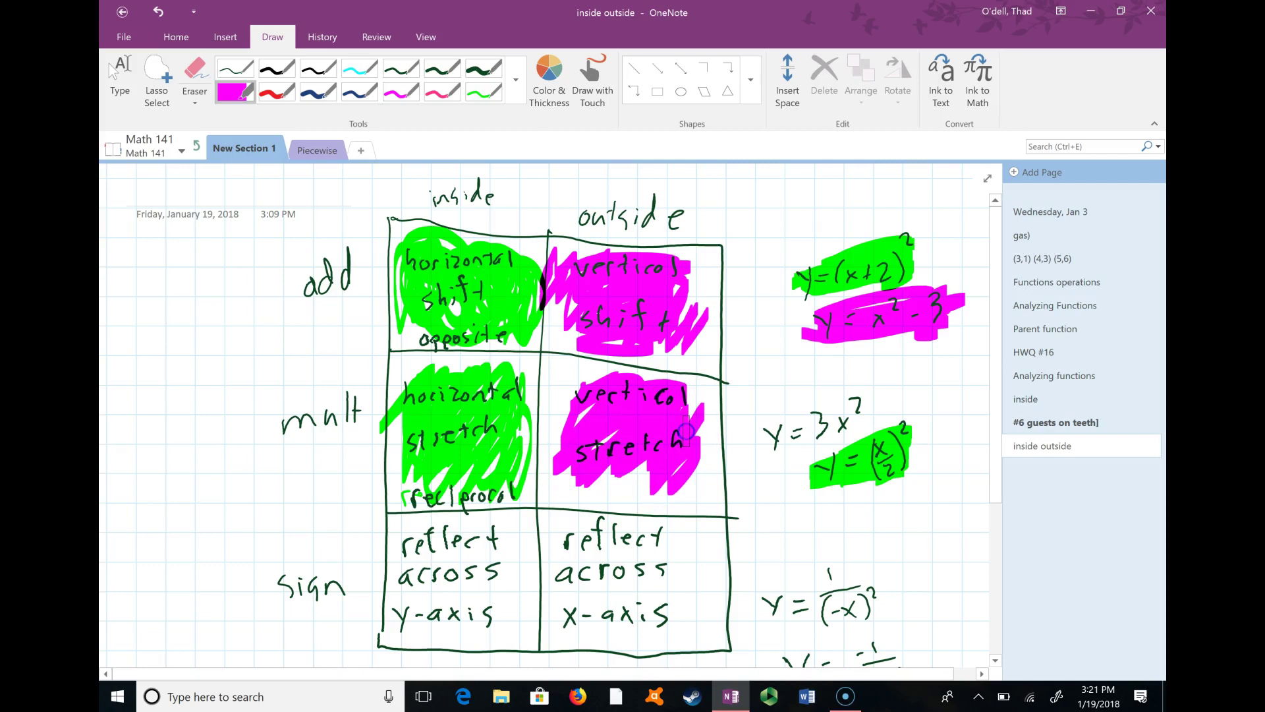
pyautogui.moveTo(797, 454)
pyautogui.mouseDown()
pyautogui.moveTo(863, 398)
pyautogui.moveTo(754, 448)
pyautogui.moveTo(837, 408)
pyautogui.moveTo(810, 427)
pyautogui.mouseUp()
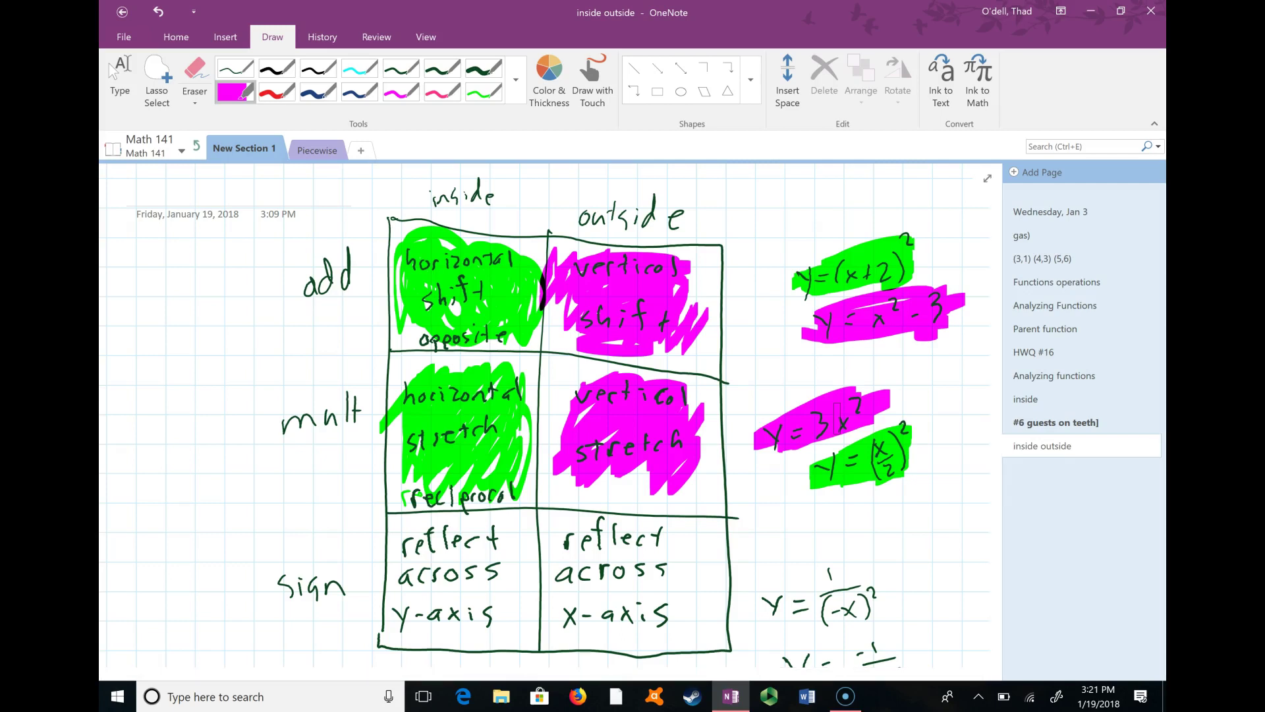
# Step: Change the highlighter colour to green
pyautogui.click(547, 74)
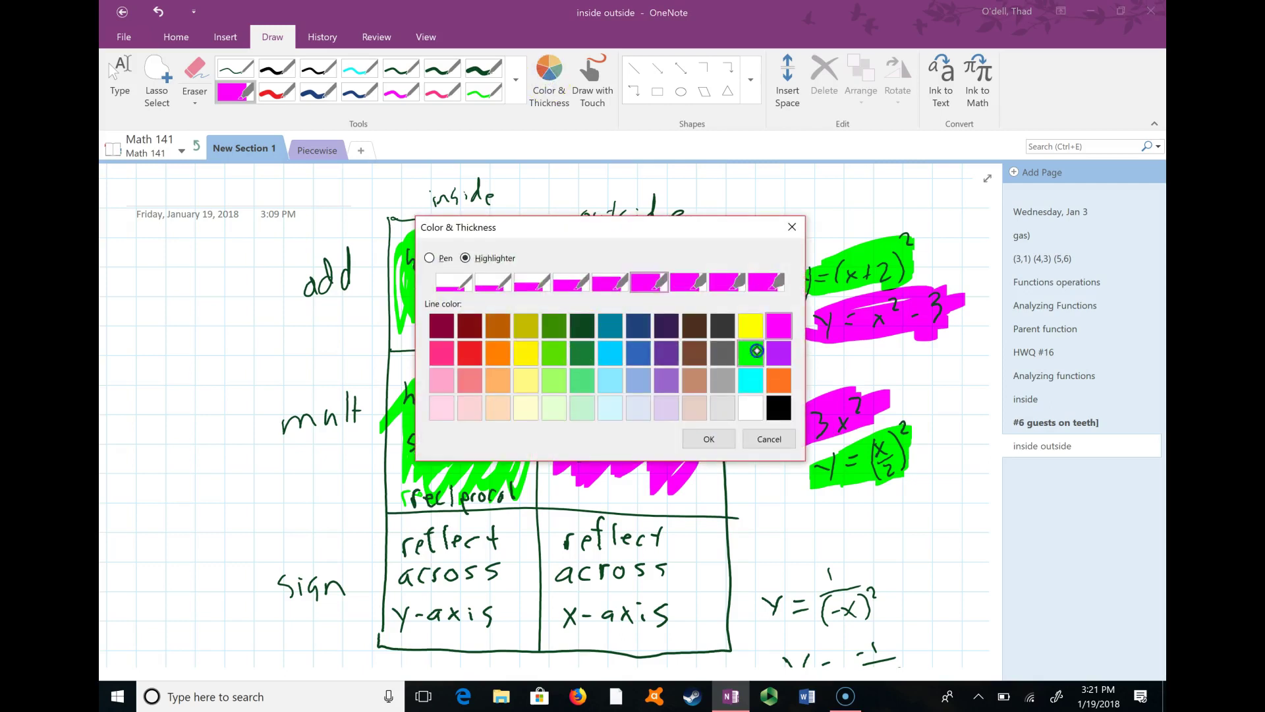
pyautogui.click(750, 352)
pyautogui.click(710, 438)
# Step: Highlight 'reflect across y-axis' and the y = 1/(-x)² example in green
pyautogui.moveTo(491, 626)
pyautogui.mouseDown()
pyautogui.moveTo(477, 595)
pyautogui.moveTo(495, 553)
pyautogui.moveTo(437, 629)
pyautogui.moveTo(399, 599)
pyautogui.moveTo(385, 566)
pyautogui.moveTo(394, 576)
pyautogui.moveTo(432, 555)
pyautogui.moveTo(466, 565)
pyautogui.moveTo(415, 630)
pyautogui.moveTo(414, 598)
pyautogui.moveTo(440, 598)
pyautogui.moveTo(445, 568)
pyautogui.mouseUp()
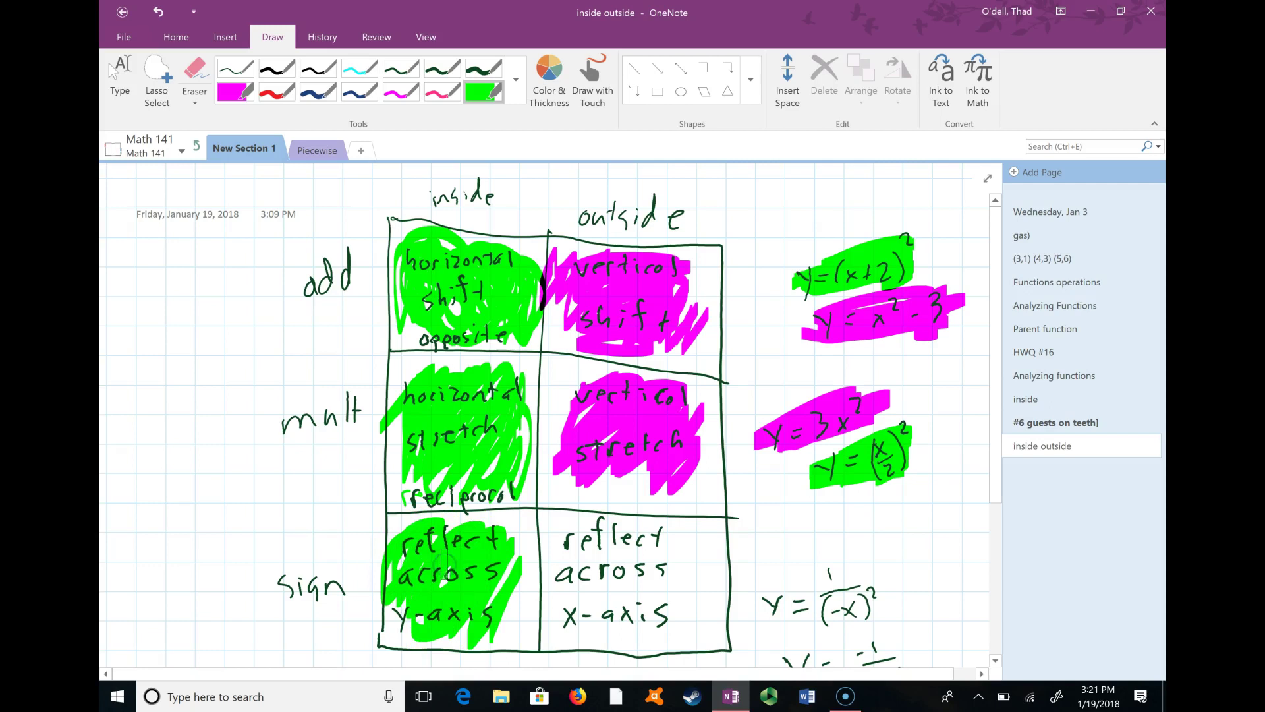
pyautogui.scroll(-2, 551, 416)
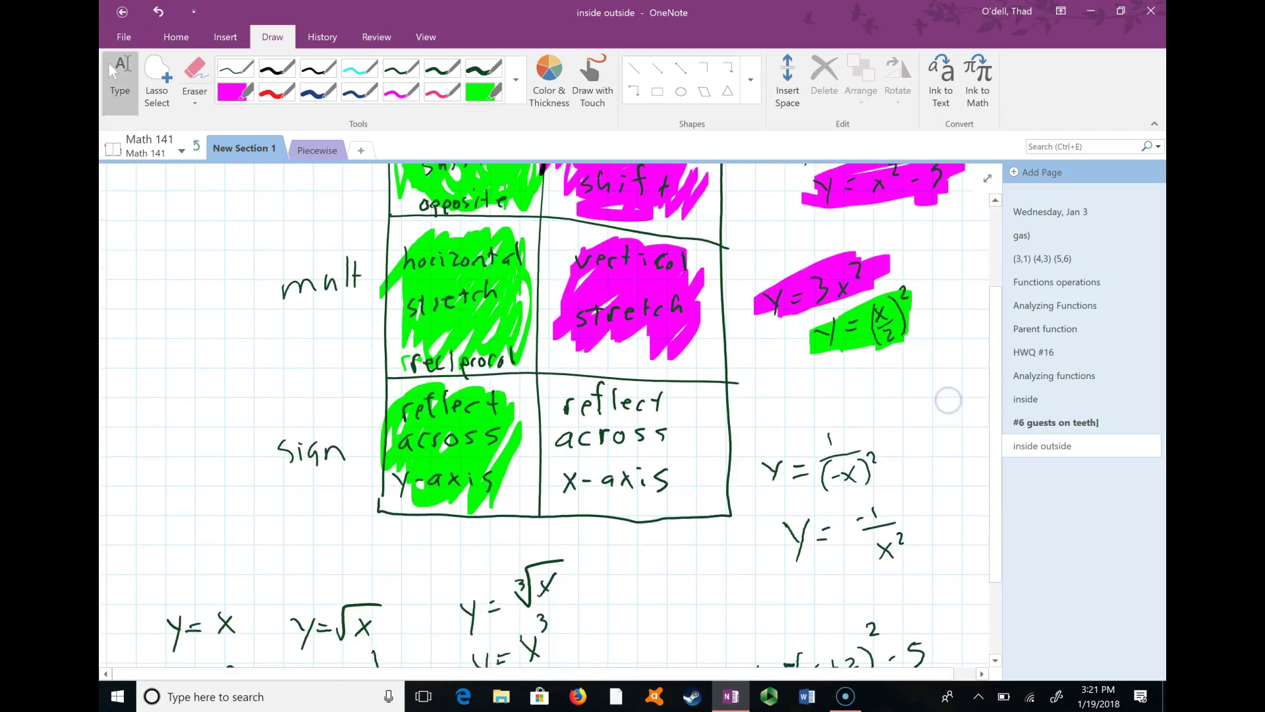
pyautogui.moveTo(859, 478)
pyautogui.mouseDown()
pyautogui.moveTo(767, 470)
pyautogui.moveTo(796, 459)
pyautogui.moveTo(880, 479)
pyautogui.moveTo(893, 455)
pyautogui.moveTo(854, 428)
pyautogui.moveTo(817, 469)
pyautogui.mouseUp()
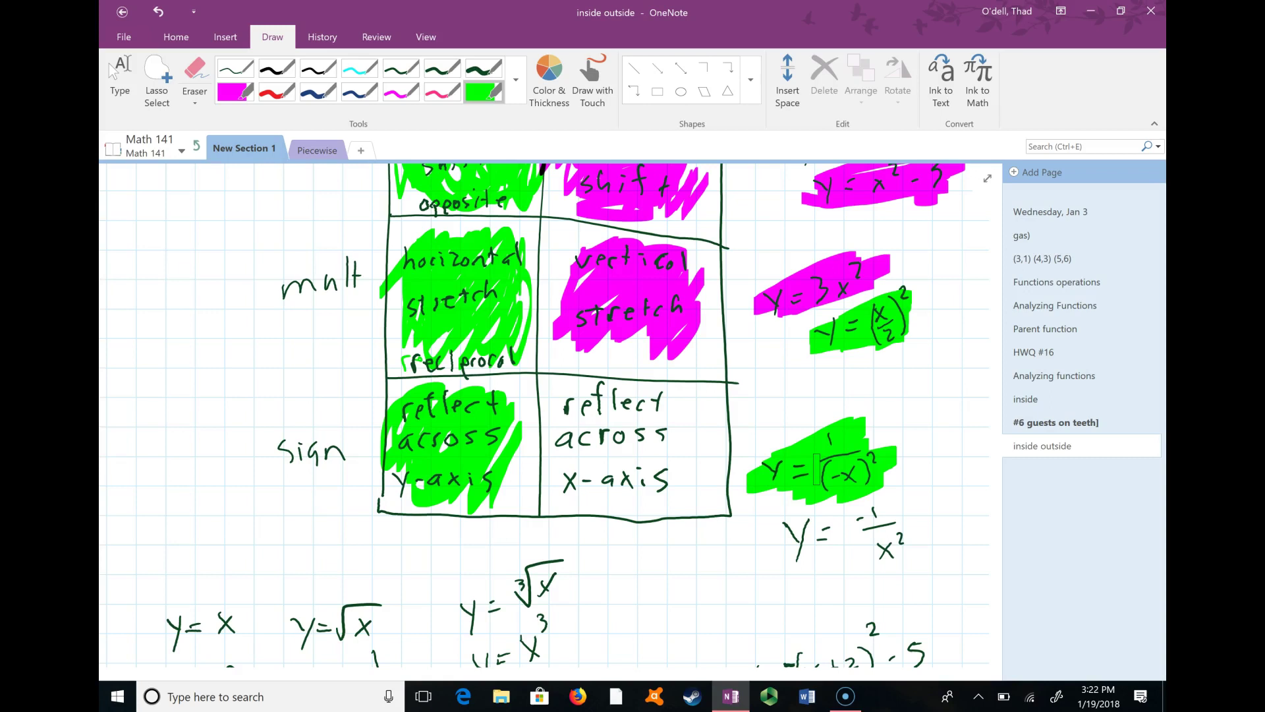
pyautogui.click(490, 450)
# Step: With the magenta highlighter, mark 'reflect across x-axis' and the y = -1/x² example
pyautogui.click(235, 91)
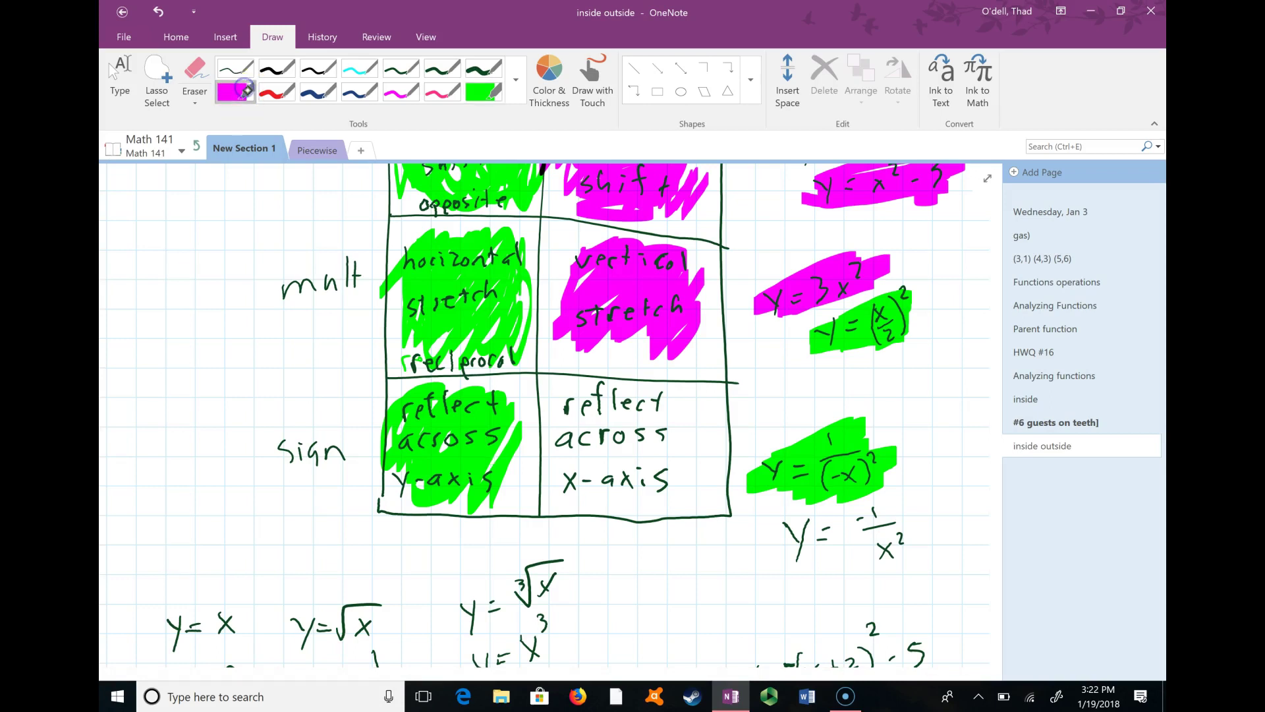
pyautogui.moveTo(688, 461)
pyautogui.mouseDown()
pyautogui.moveTo(644, 449)
pyautogui.moveTo(588, 485)
pyautogui.moveTo(613, 441)
pyautogui.moveTo(564, 396)
pyautogui.moveTo(617, 384)
pyautogui.moveTo(637, 421)
pyautogui.moveTo(667, 410)
pyautogui.moveTo(574, 414)
pyautogui.moveTo(559, 436)
pyautogui.moveTo(596, 459)
pyautogui.moveTo(607, 425)
pyautogui.moveTo(619, 462)
pyautogui.moveTo(678, 476)
pyautogui.moveTo(692, 427)
pyautogui.mouseUp()
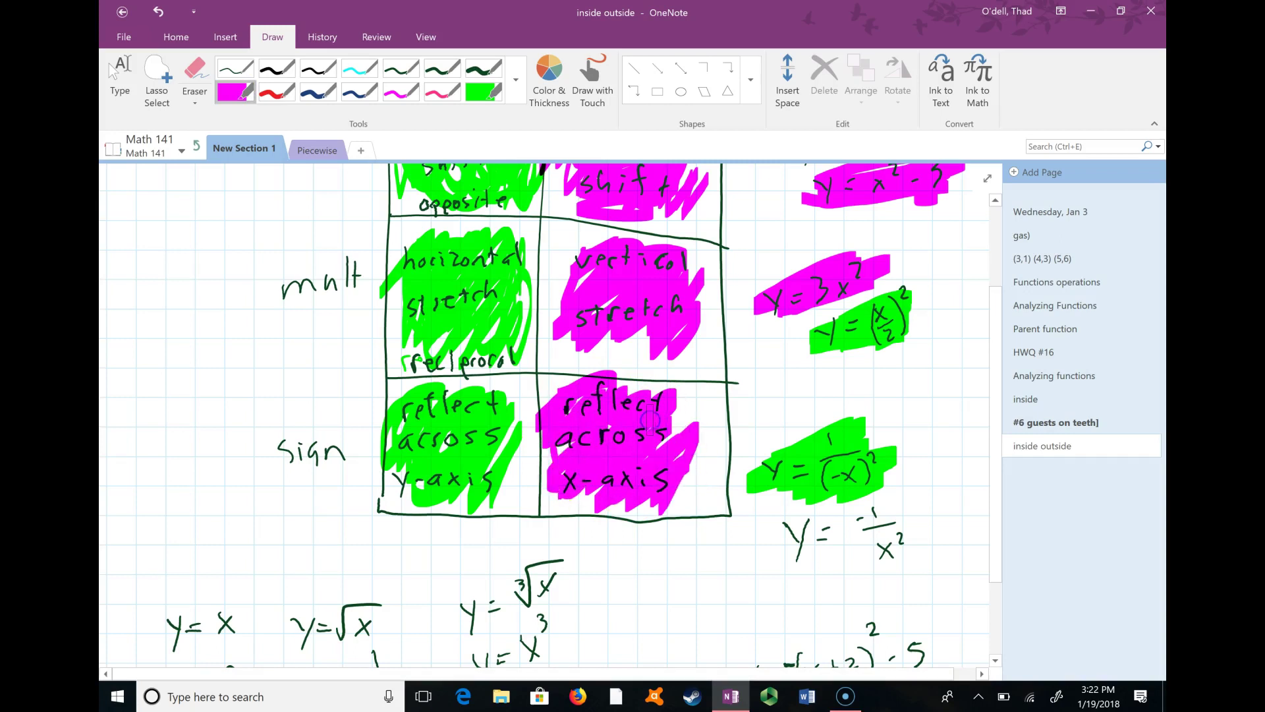
pyautogui.moveTo(785, 546)
pyautogui.mouseDown()
pyautogui.moveTo(924, 508)
pyautogui.moveTo(864, 548)
pyautogui.moveTo(870, 565)
pyautogui.moveTo(833, 564)
pyautogui.moveTo(873, 526)
pyautogui.moveTo(790, 542)
pyautogui.moveTo(779, 530)
pyautogui.moveTo(904, 532)
pyautogui.mouseUp()
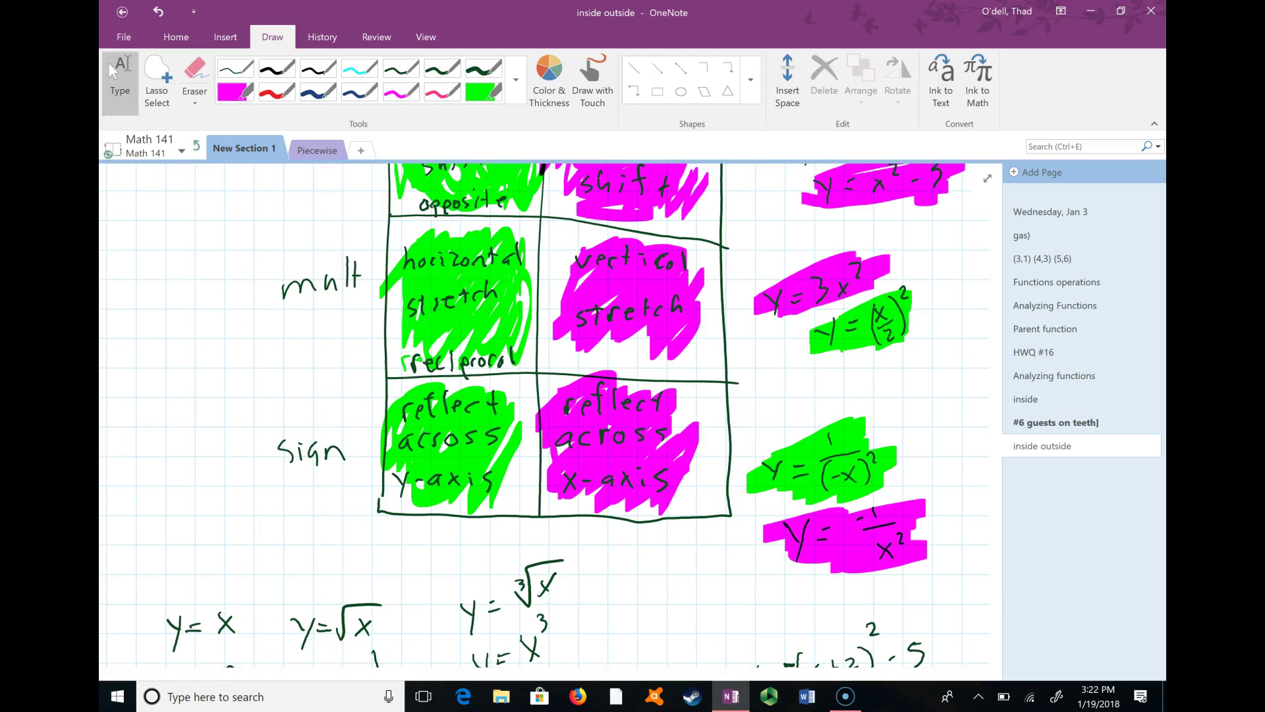
pyautogui.scroll(2, 931, 385)
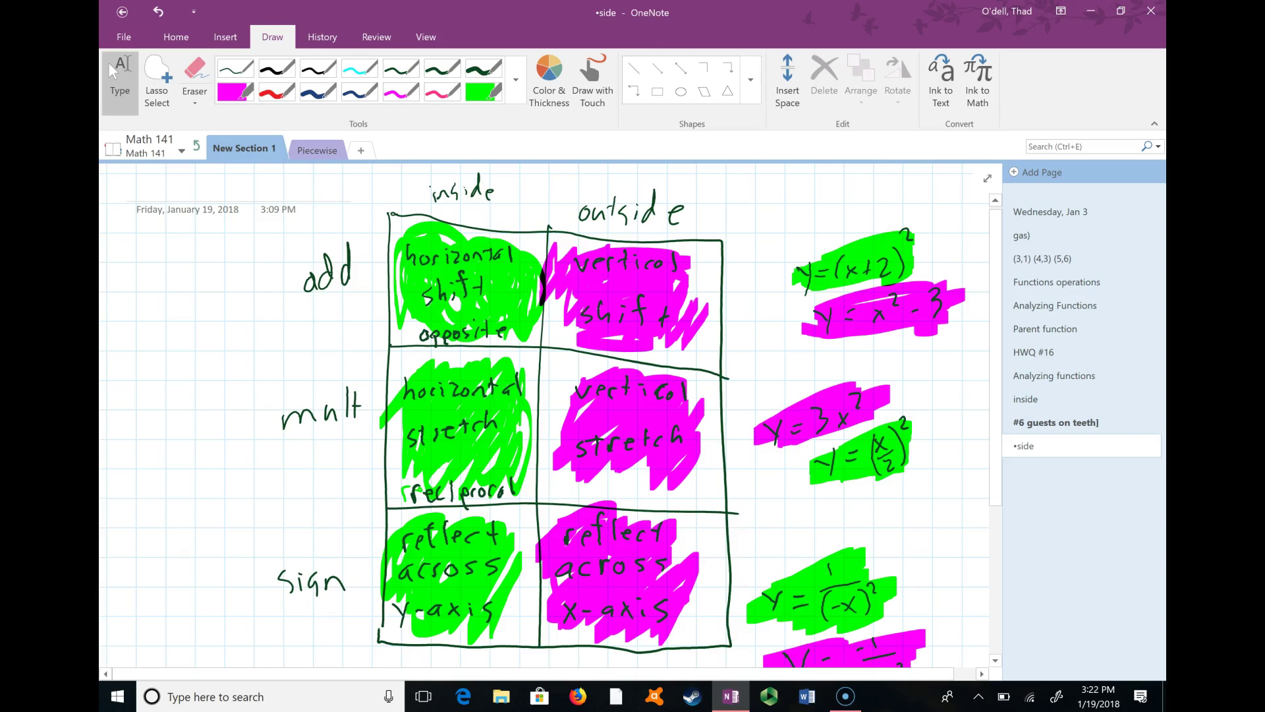
pyautogui.scroll(-3, 895, 354)
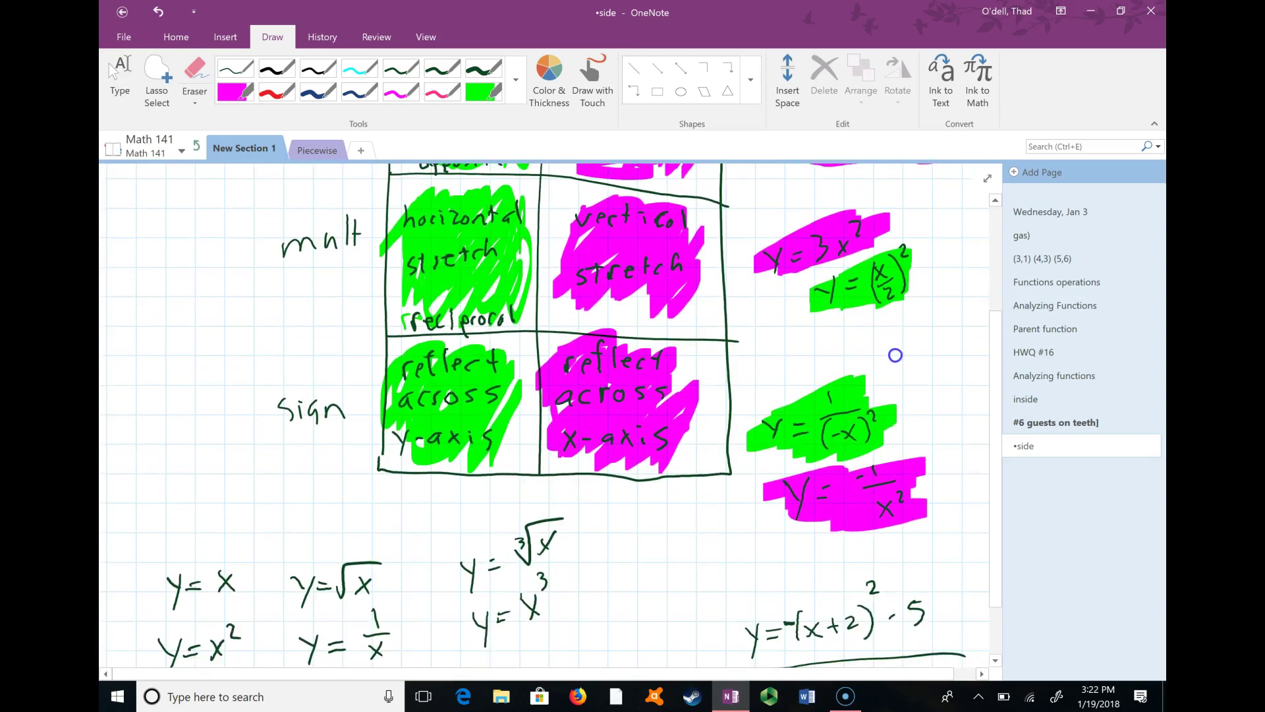